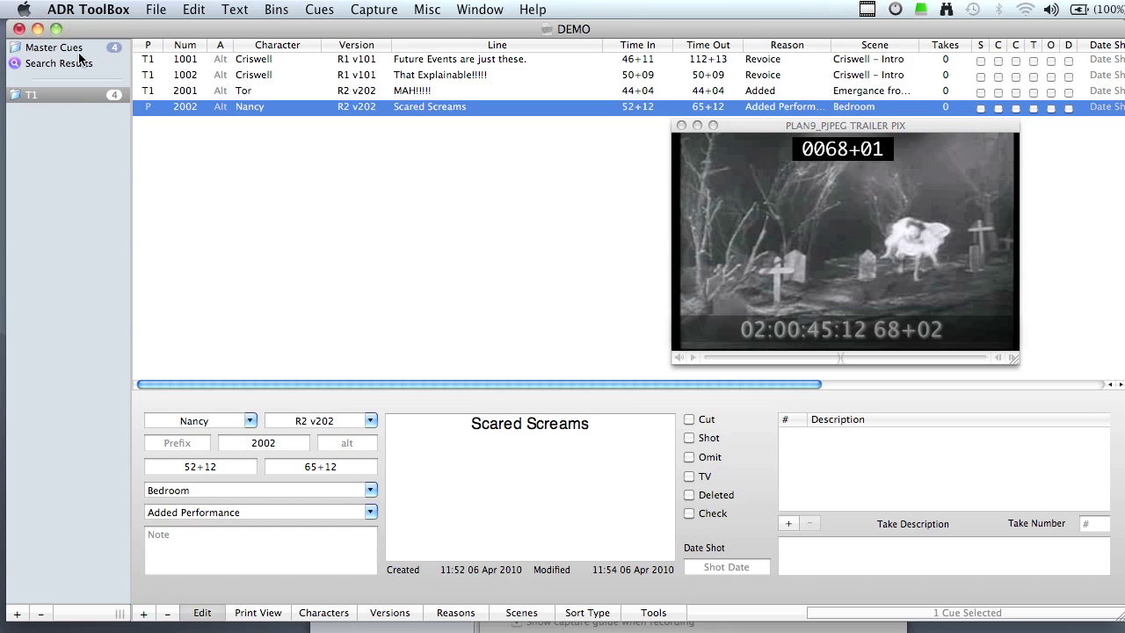
# Select the T1 bin, narrow the bin list slightly, and shift the trailer movie window a little sideways
pyautogui.click(82, 96)
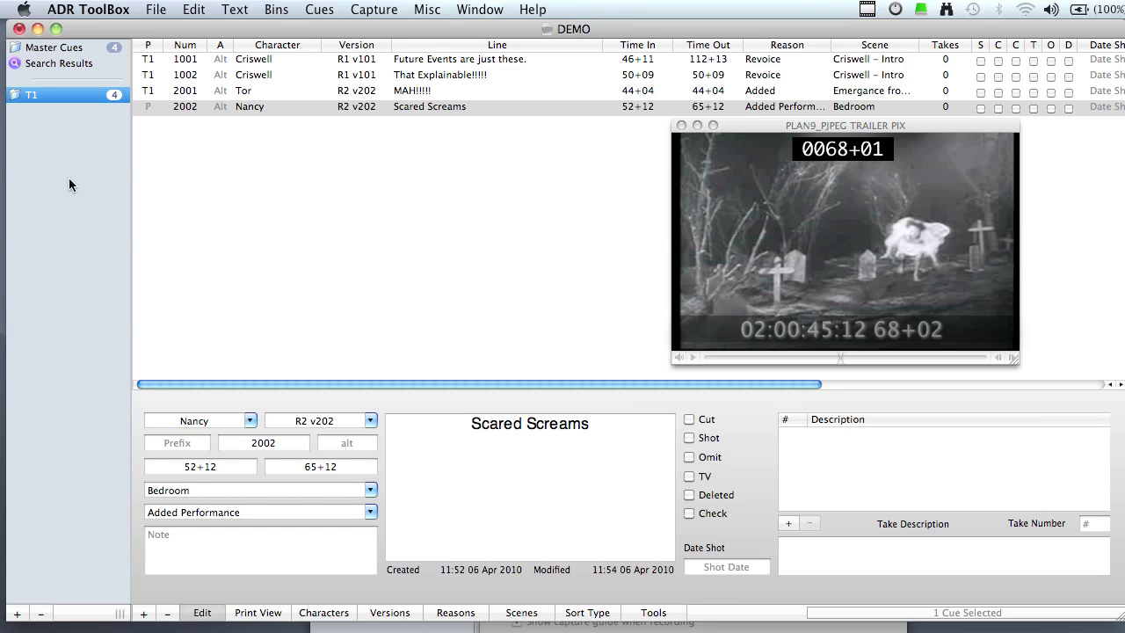
pyautogui.click(42, 98)
pyautogui.press('Return')
pyautogui.moveTo(121, 612); pyautogui.dragTo(123, 576)
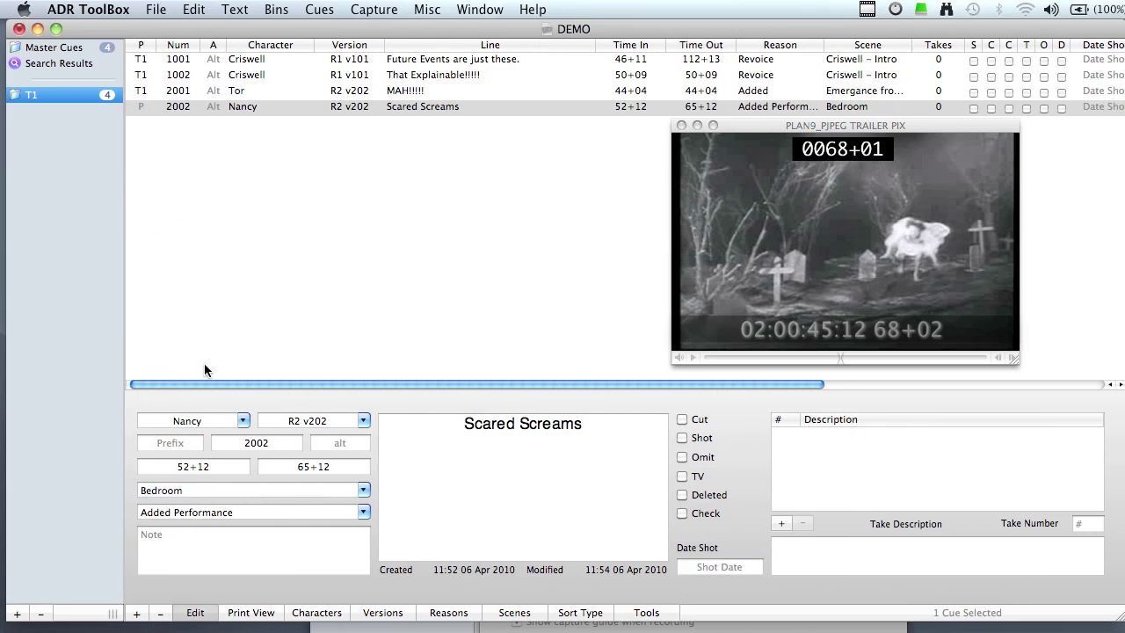
pyautogui.click(392, 190)
pyautogui.moveTo(748, 128); pyautogui.dragTo(767, 129)
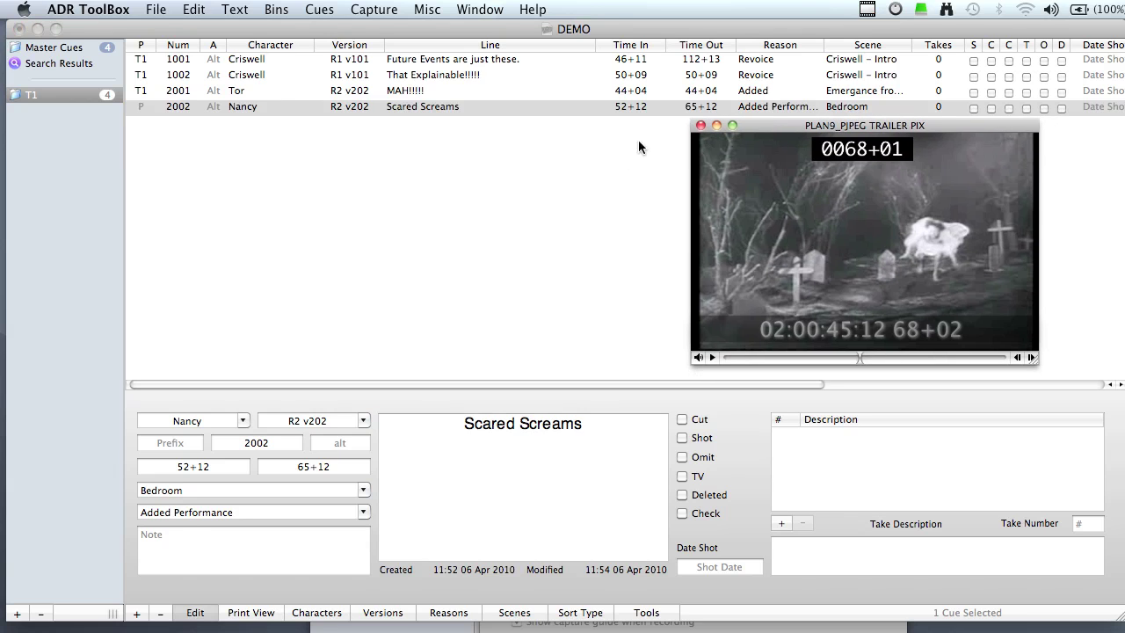
pyautogui.click(586, 150)
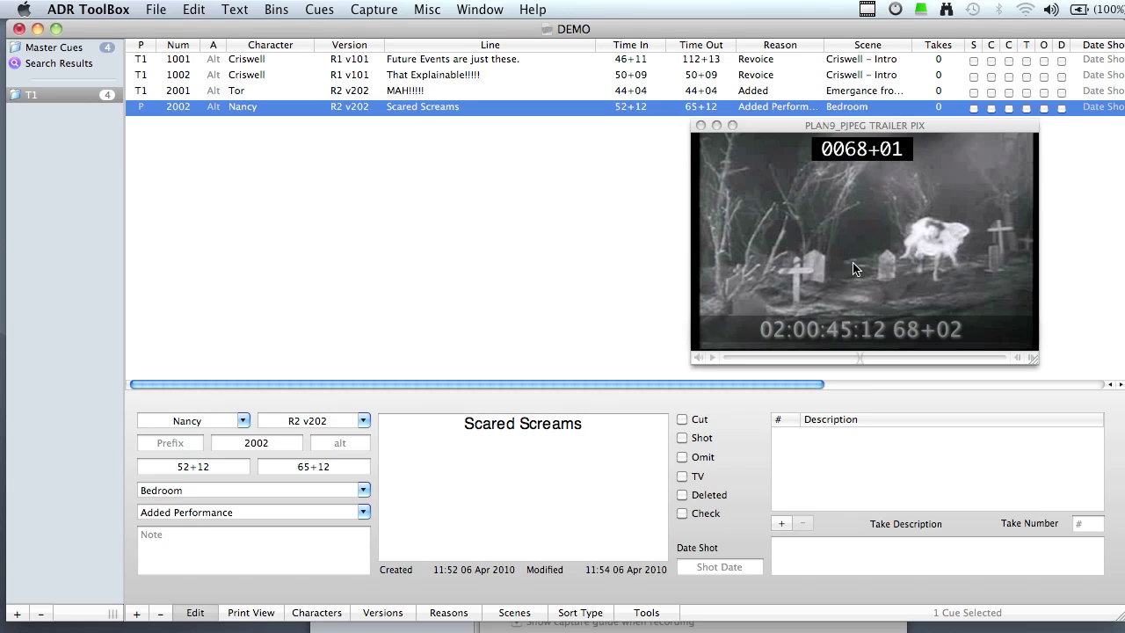
# Cue the trailer movie to the cut to Tor at 85+12, refining the position frame by frame
pyautogui.click(872, 353)
pyautogui.moveTo(872, 355)
pyautogui.mouseDown()
pyautogui.moveTo(909, 356)
pyautogui.moveTo(892, 360)
pyautogui.mouseUp()
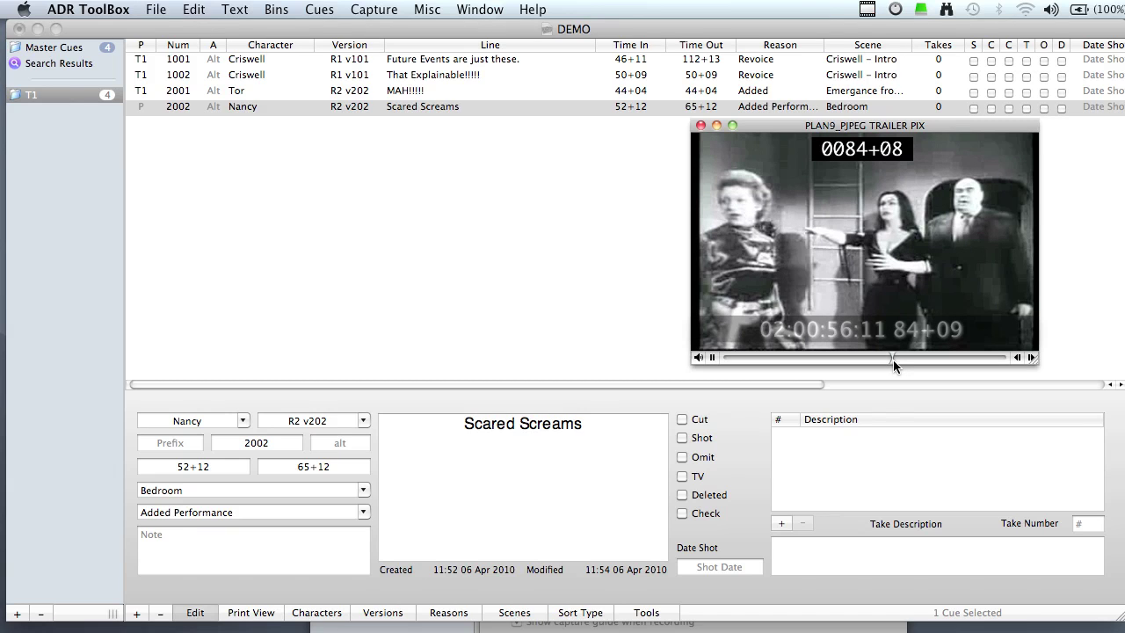
pyautogui.press('j')
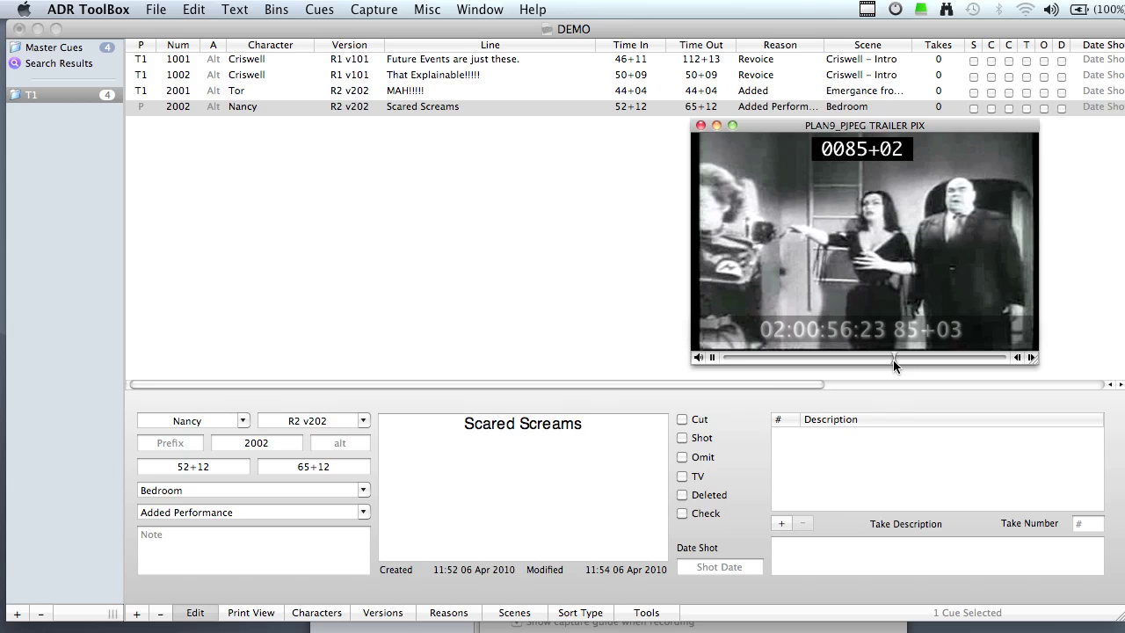
pyautogui.press('l')
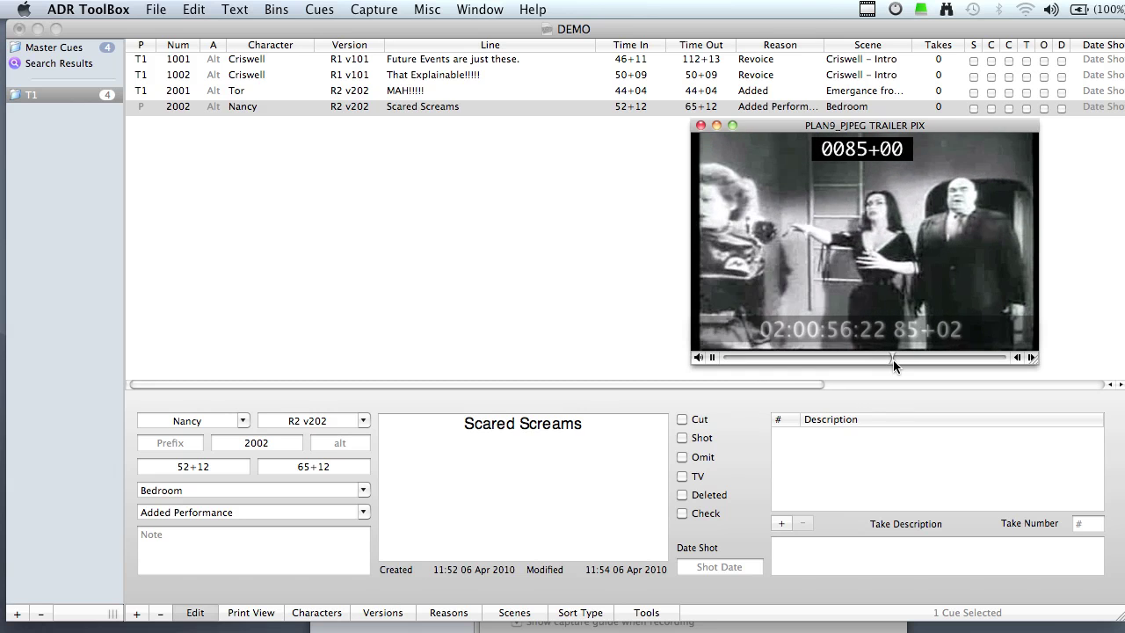
pyautogui.press('k')
pyautogui.press('j')
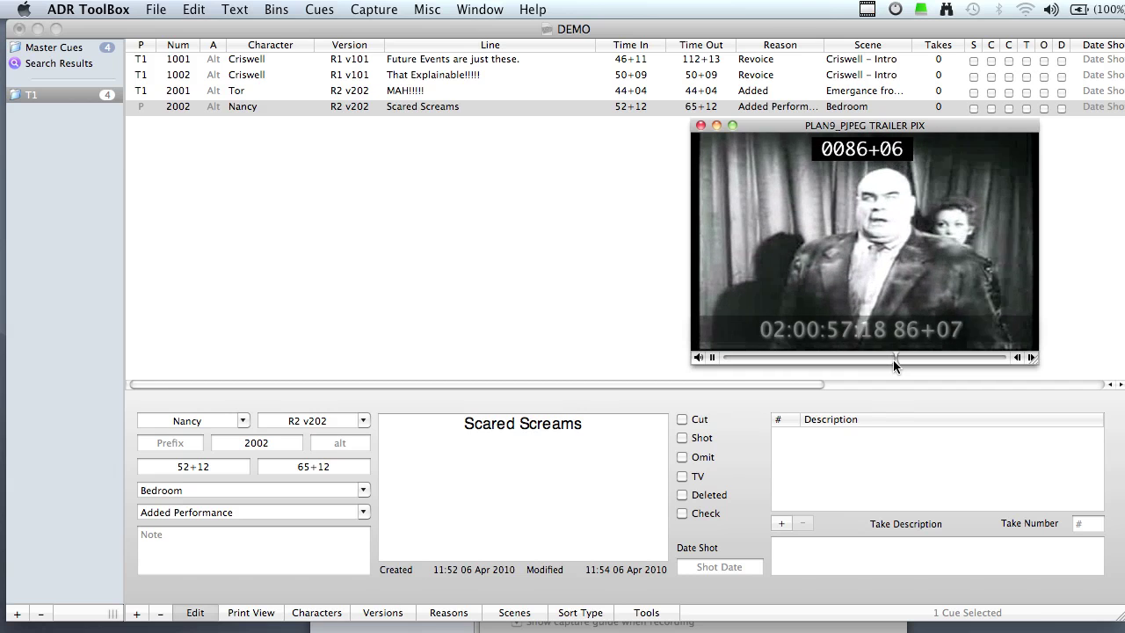
pyautogui.press('l')
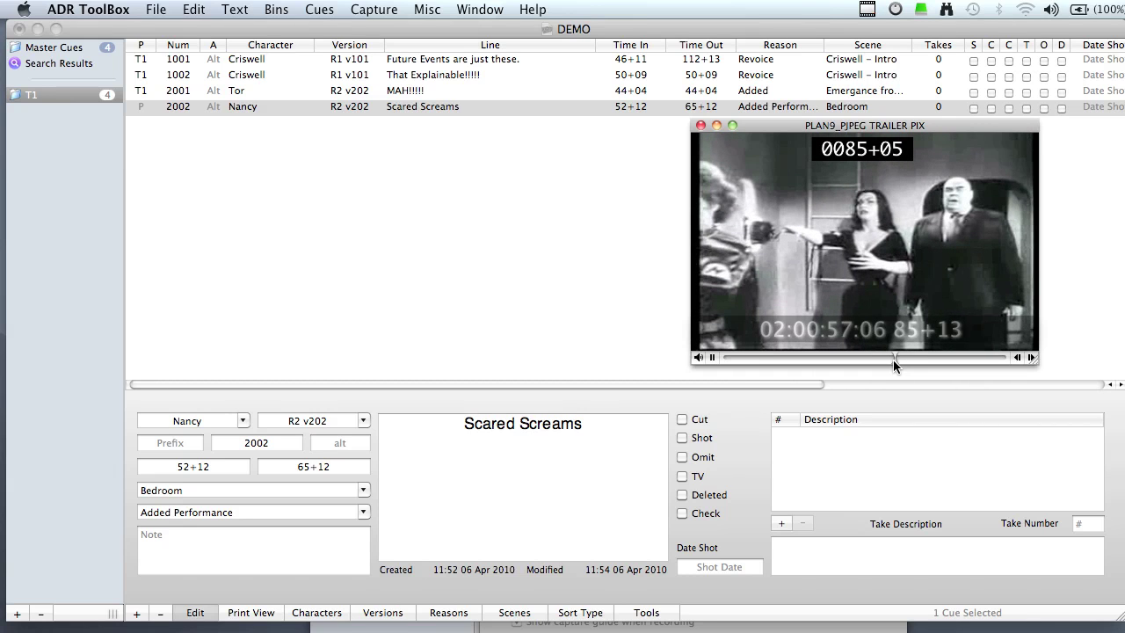
pyautogui.press('j')
pyautogui.press('k')
pyautogui.press('Right')
pyautogui.press('Right')
pyautogui.press('Right')
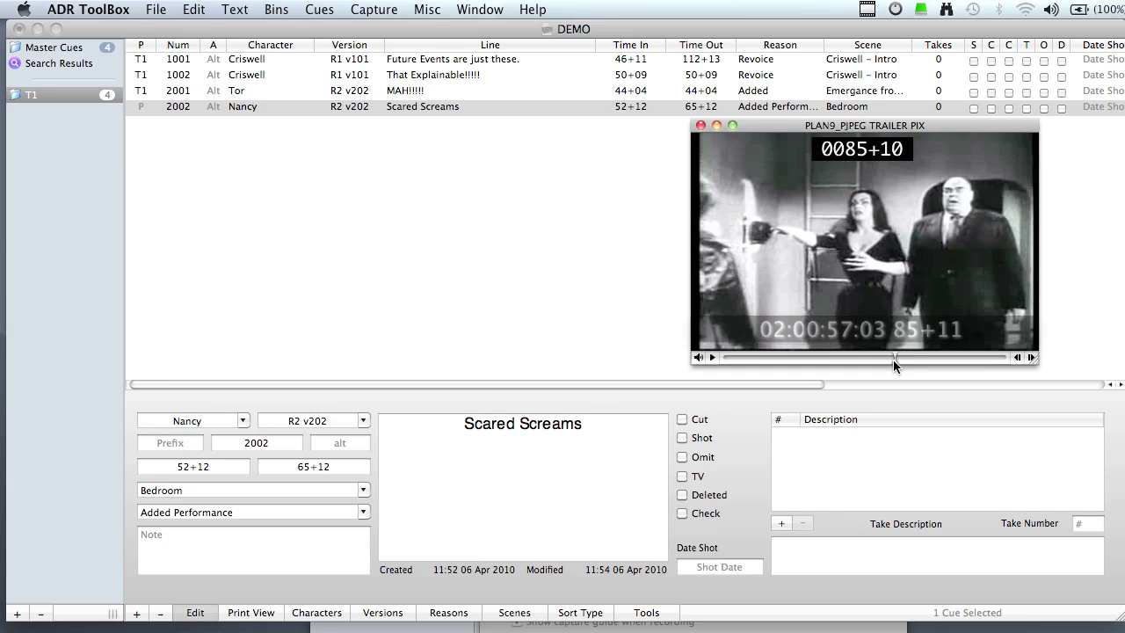
pyautogui.press('Left')
pyautogui.press('Left')
pyautogui.press('Right')
pyautogui.click(613, 171)
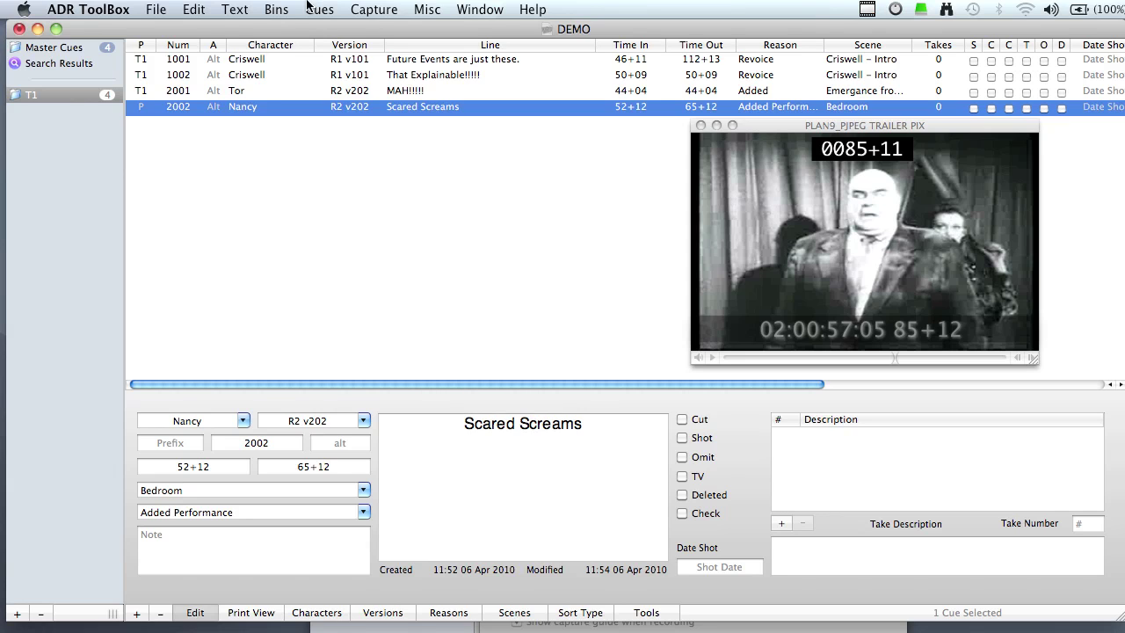
# Create a new cue in the T1 bin
pyautogui.click(83, 95)
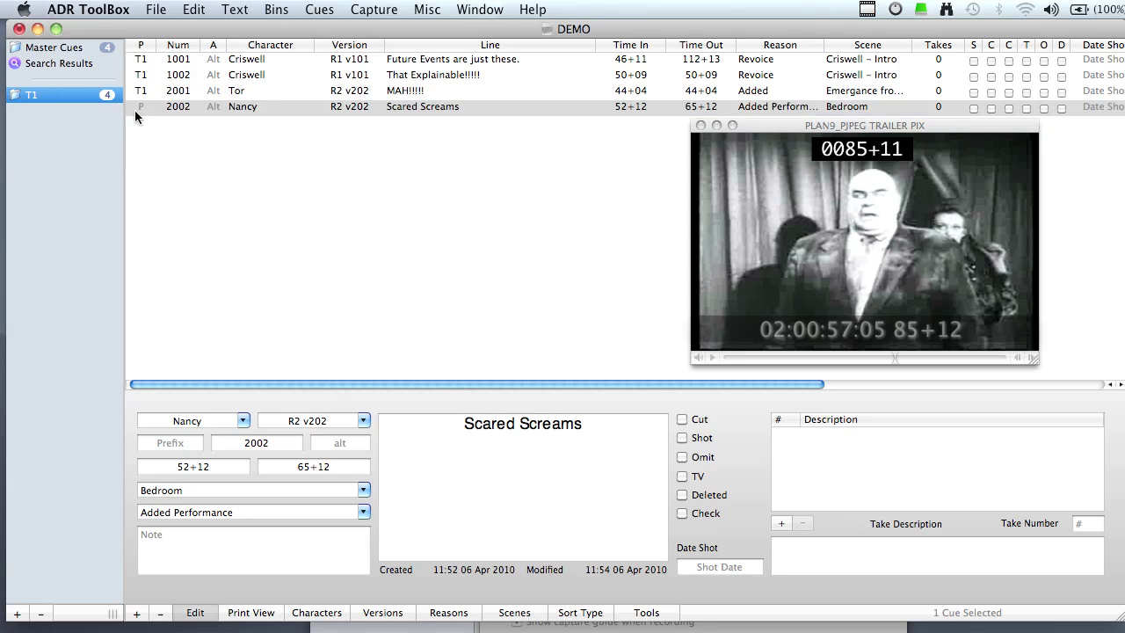
pyautogui.click(211, 128)
pyautogui.click(320, 8)
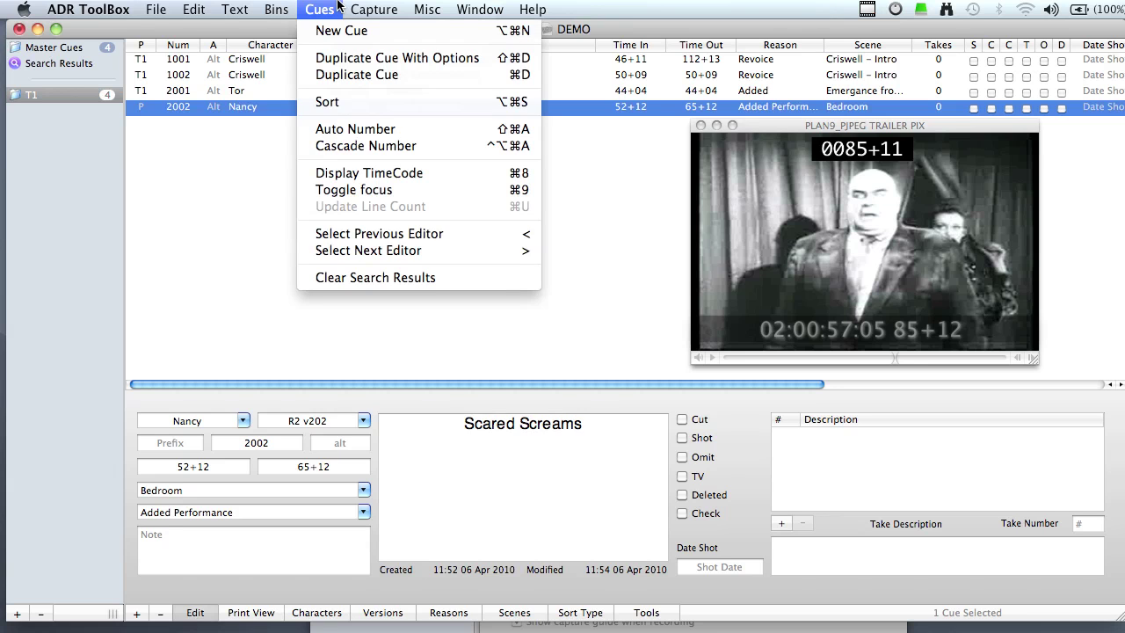
pyautogui.click(341, 31)
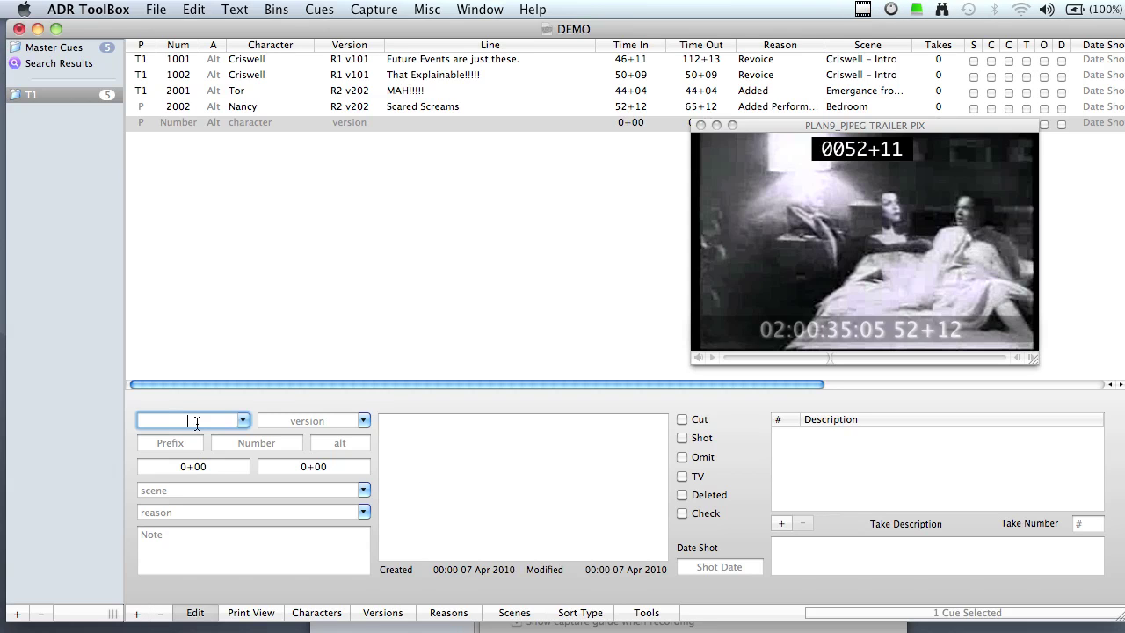
# Set the new cue's character to Criswell from the list of existing characters
pyautogui.write('T')
pyautogui.press('Return')
pyautogui.press('Down')
pyautogui.press('Down')
pyautogui.press('Up')
pyautogui.press('Up')
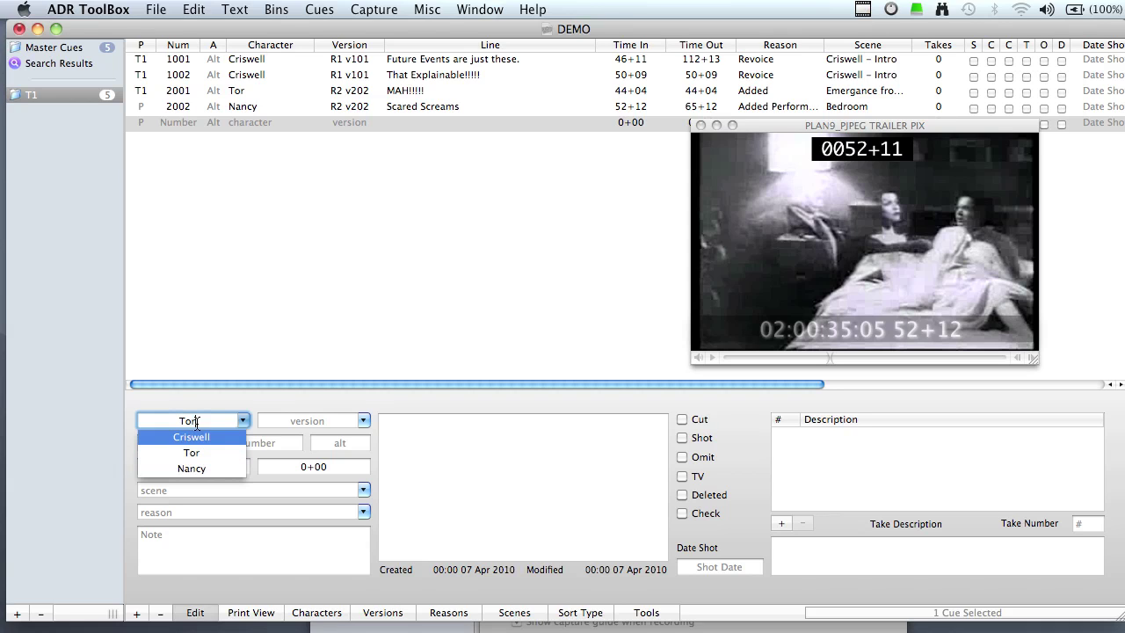
pyautogui.press('Return')
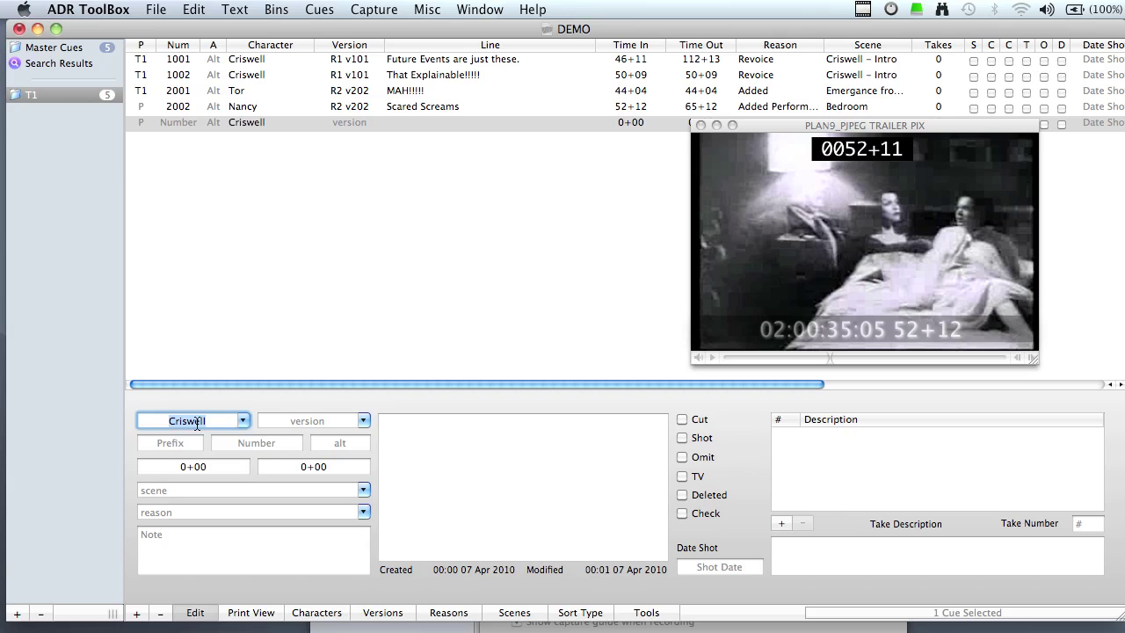
# Set the new cue's character to Tor and its version to R2 v202
pyautogui.write('Tor')
pyautogui.press('Return')
pyautogui.press('Tab')
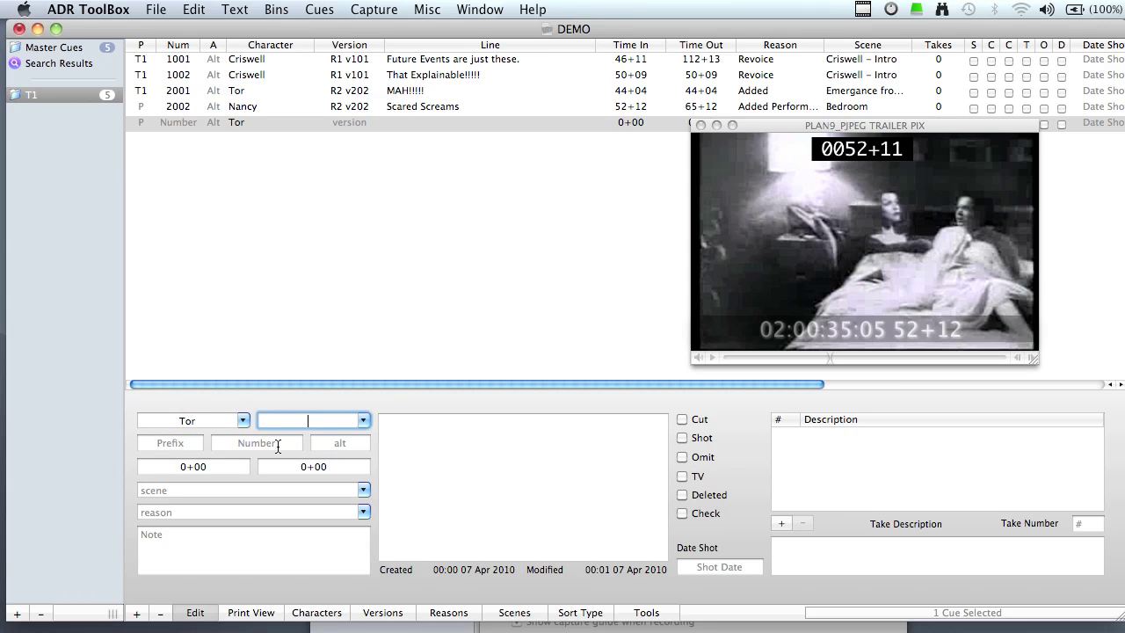
pyautogui.press('Down')
pyautogui.press('Down')
pyautogui.press('Down')
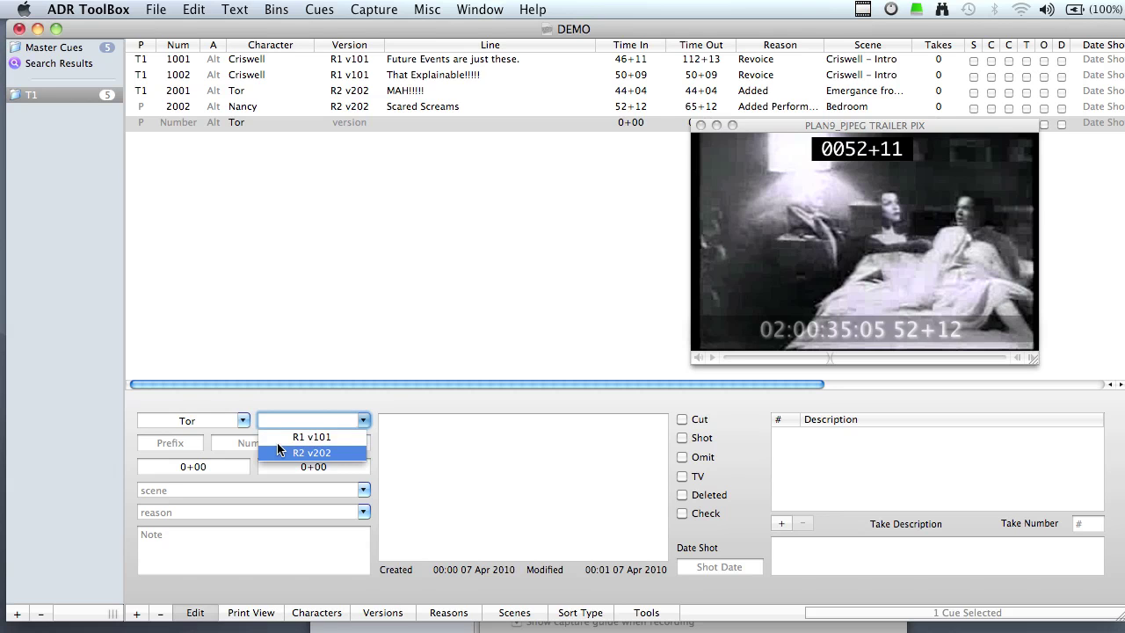
pyautogui.press('Return')
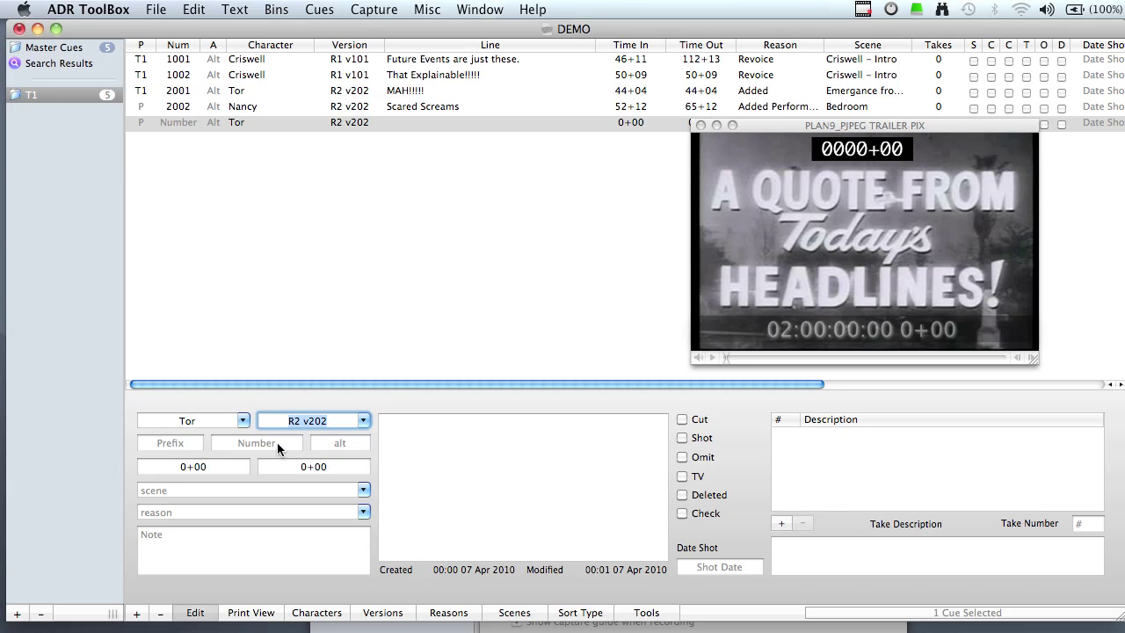
# Cue the trailer movie to the first frame of the shot of Tor, at burned-in footage 85+12, stepping frame by frame
pyautogui.click(794, 300)
pyautogui.click(846, 357)
pyautogui.moveTo(847, 356); pyautogui.dragTo(896, 357)
pyautogui.press('j')
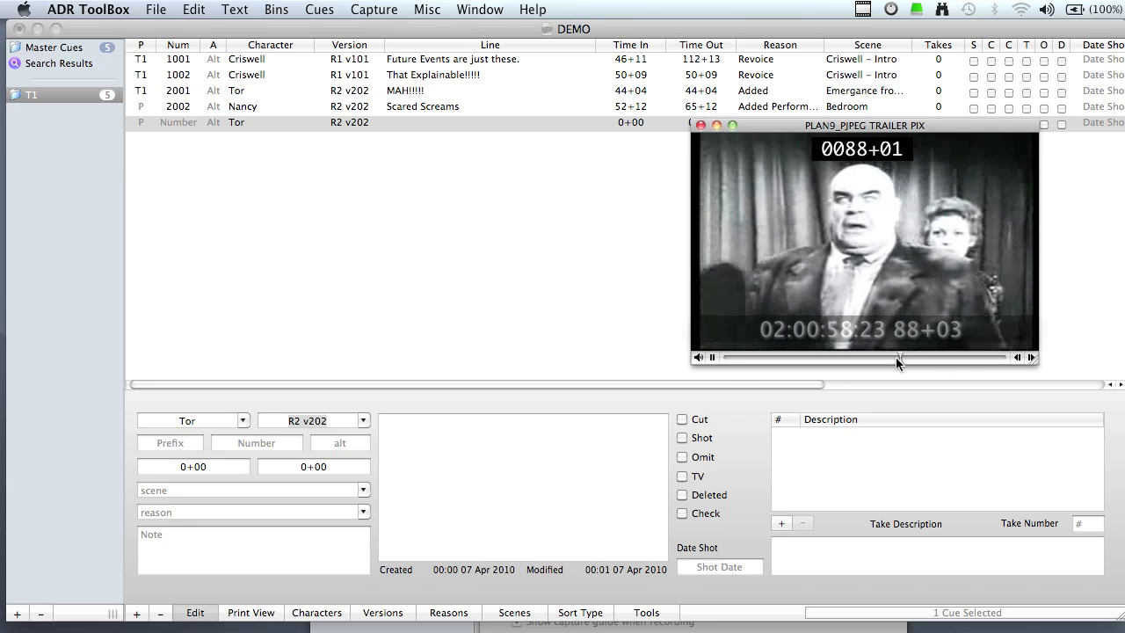
pyautogui.press('k')
pyautogui.press('Right')
pyautogui.press('Right')
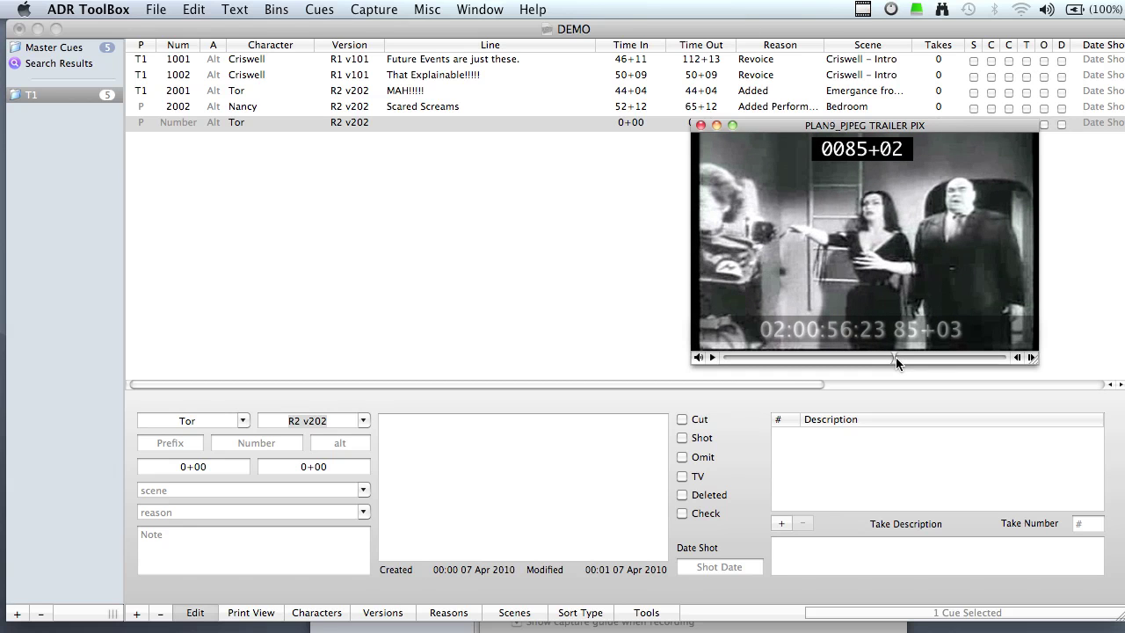
pyautogui.press('Right')
pyautogui.press('Right')
pyautogui.press('Right')
pyautogui.press('Right')
pyautogui.press('Right')
pyautogui.press('Right')
pyautogui.press('Right')
pyautogui.press('Right')
pyautogui.press('Right')
pyautogui.press('Right')
pyautogui.press('Right')
pyautogui.press('Left')
pyautogui.press('Left')
pyautogui.press('Left')
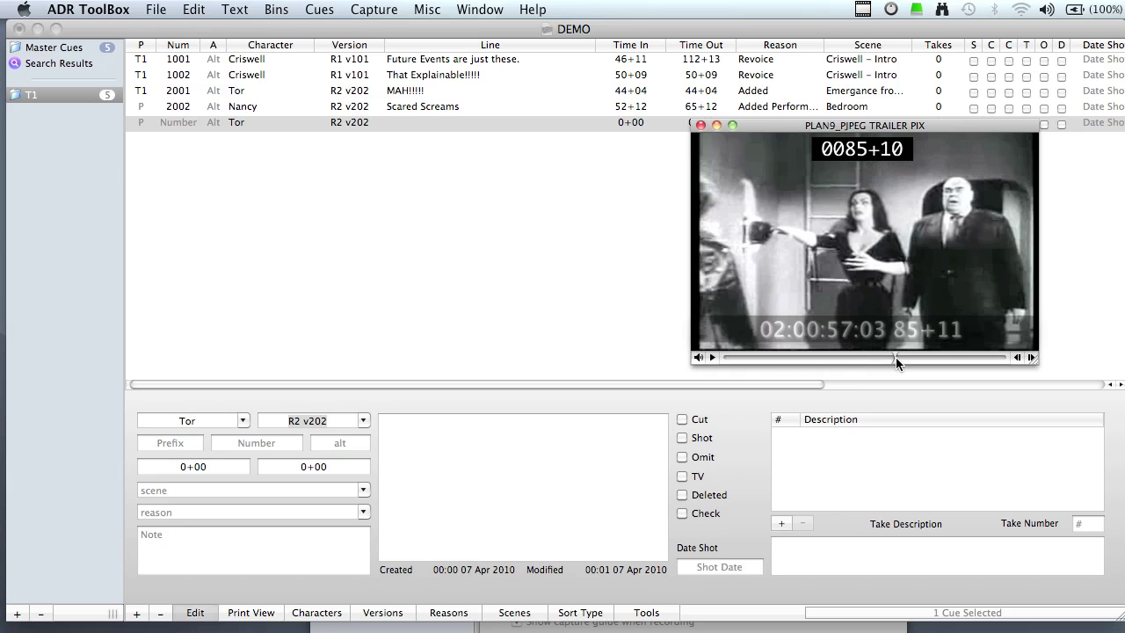
pyautogui.press('Right')
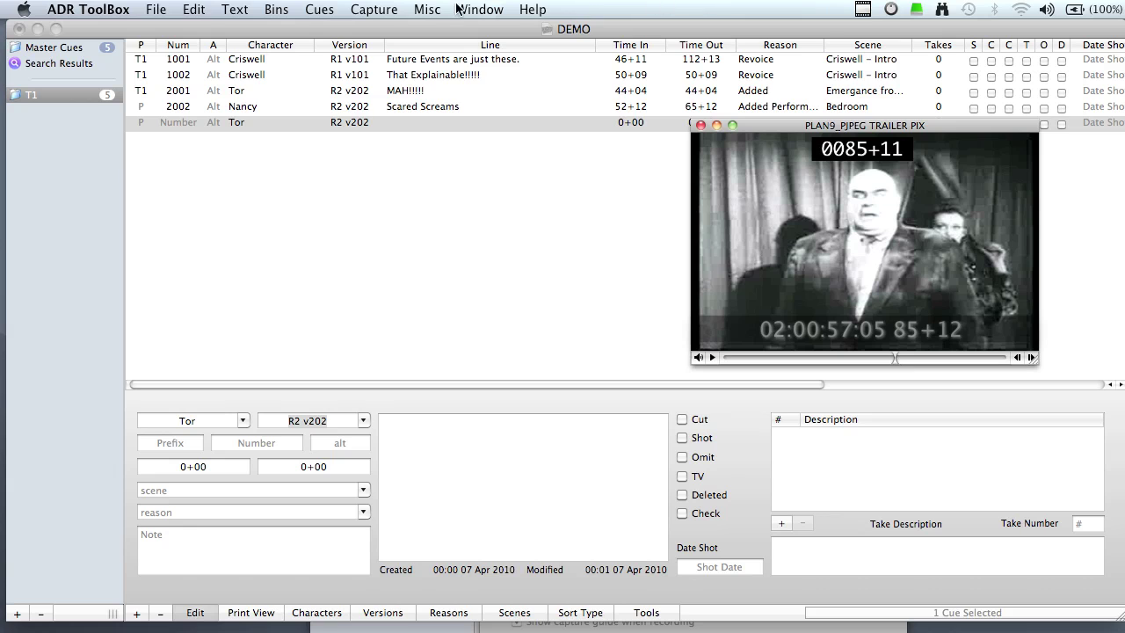
# Grab the new cue's in time of 85+12 from the movie and move the movie window clear of the cue's row
pyautogui.click(411, 9)
pyautogui.moveTo(378, 7)
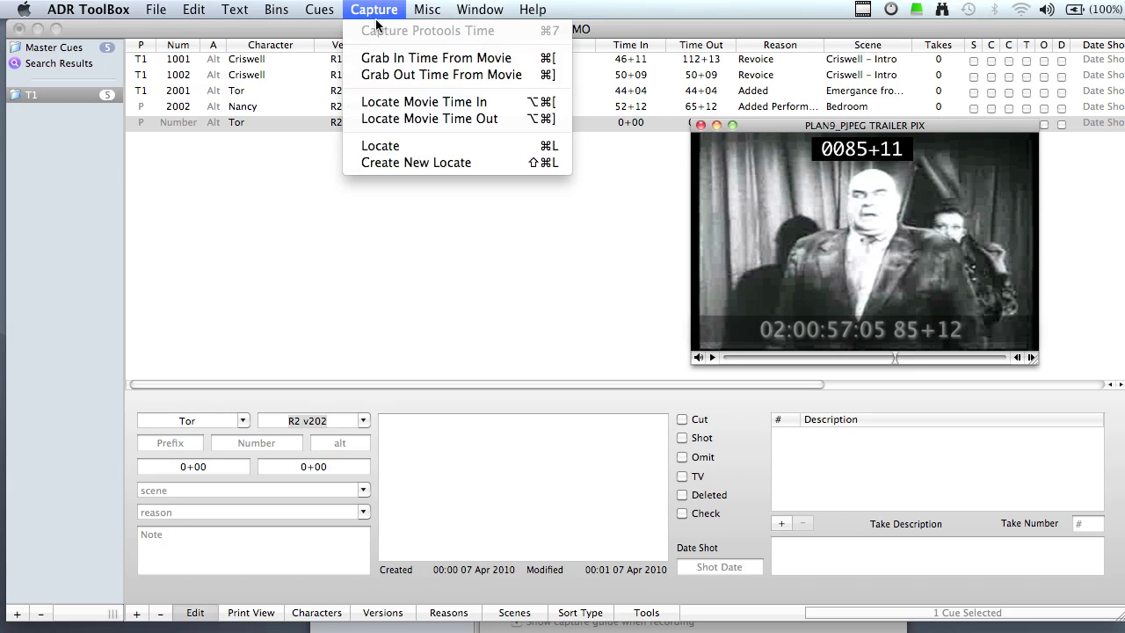
pyautogui.click(321, 217)
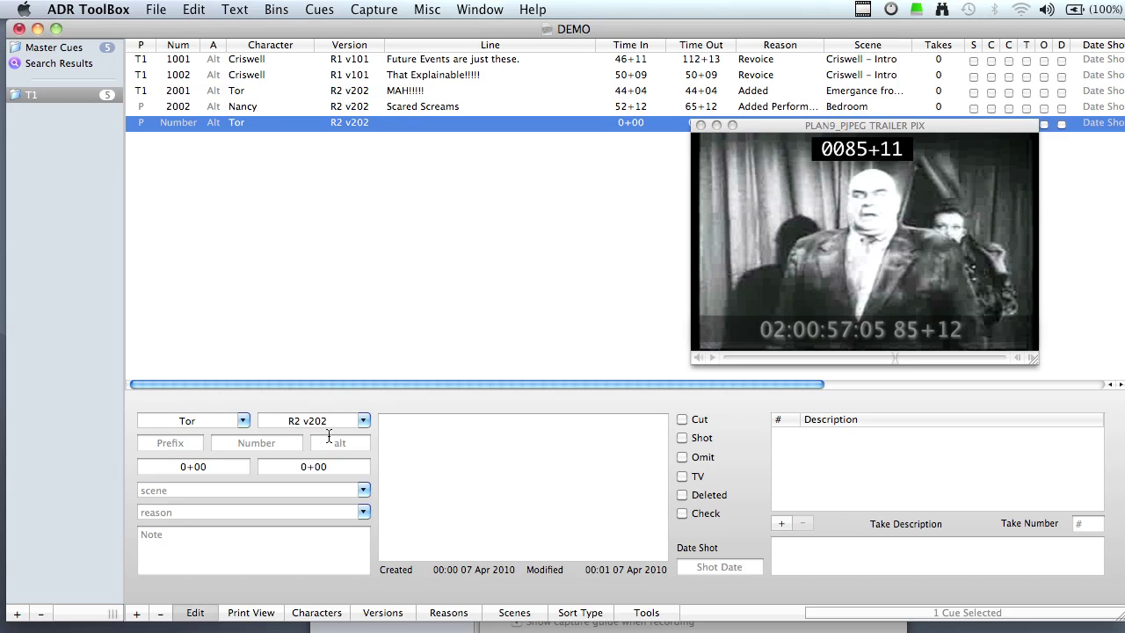
pyautogui.click(234, 467)
pyautogui.click(393, 7)
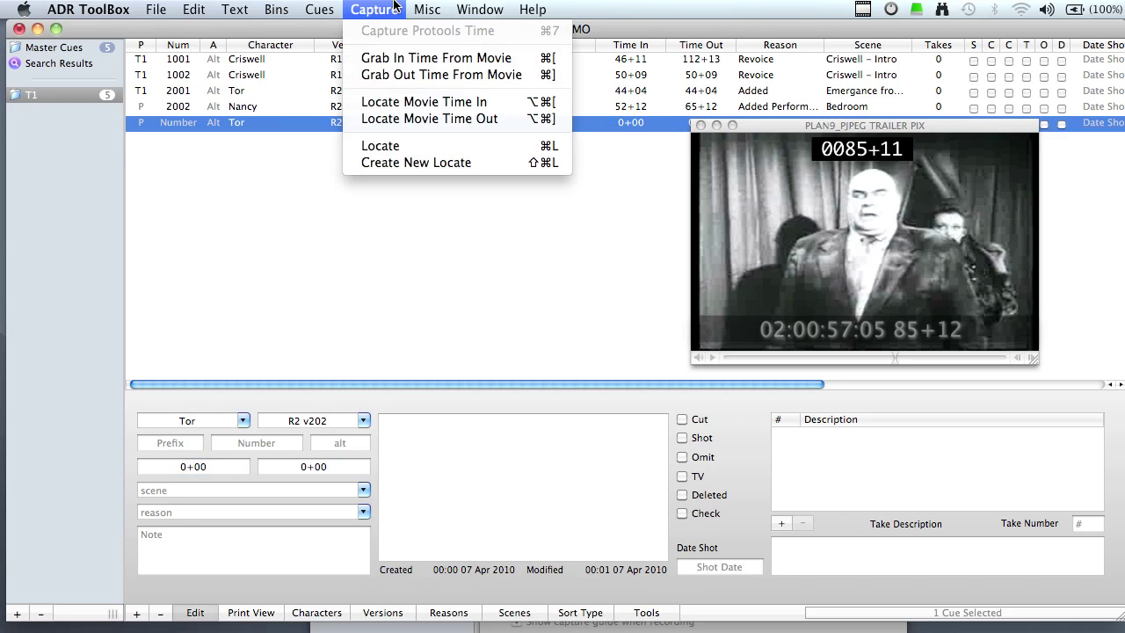
pyautogui.click(410, 58)
pyautogui.moveTo(778, 130); pyautogui.dragTo(772, 150)
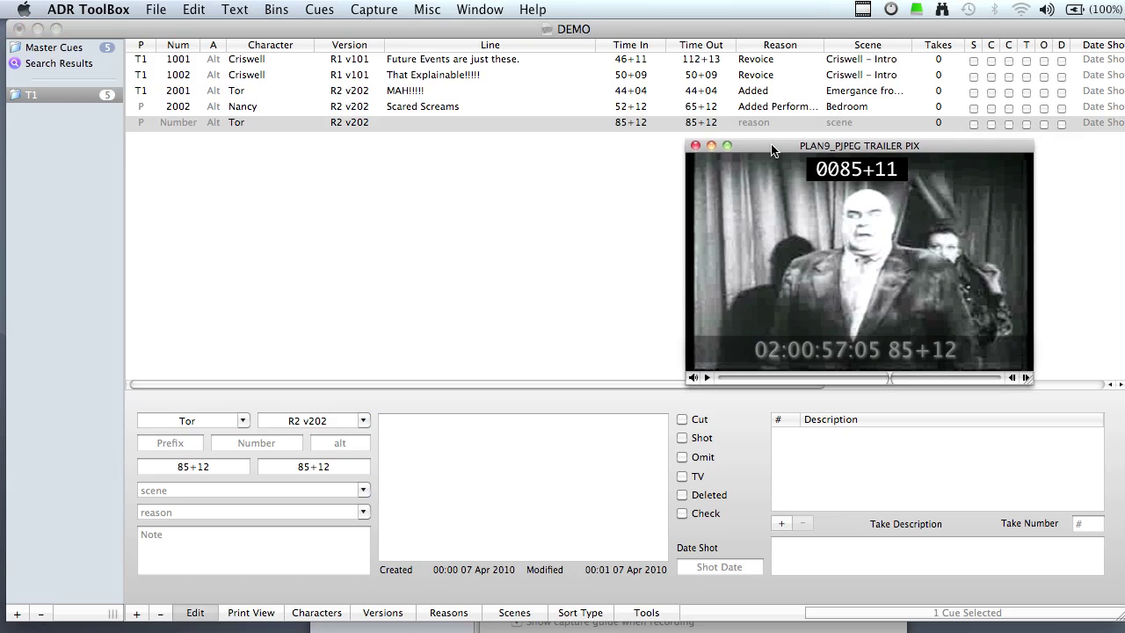
pyautogui.click(665, 132)
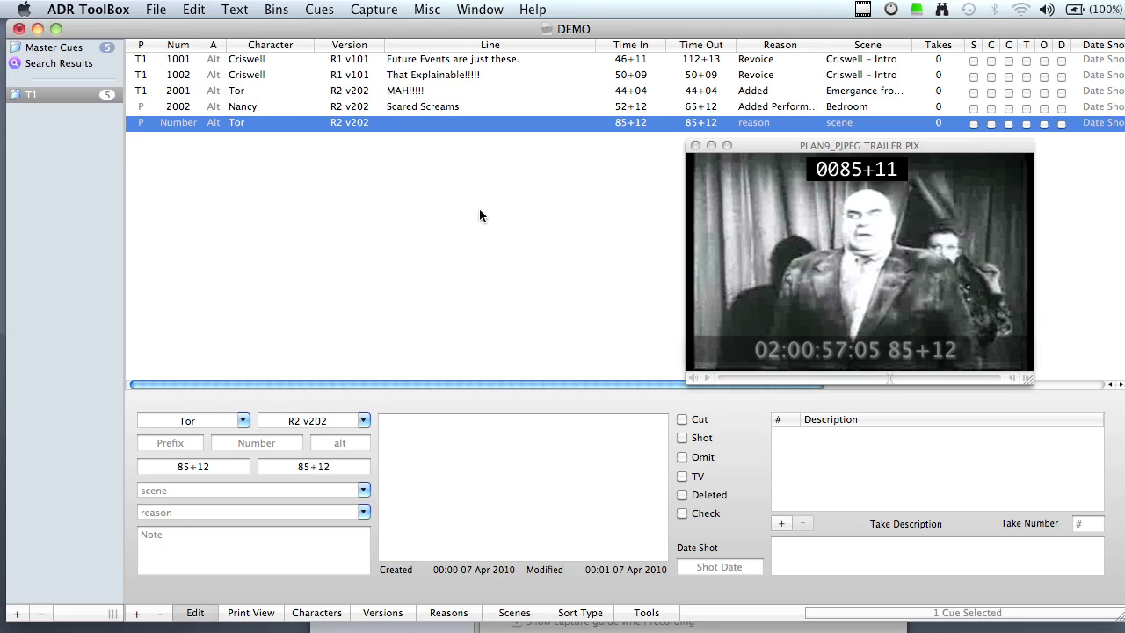
# Play the movie from the in point and capture the cue's out time at 90+13 during playback
pyautogui.click(772, 279)
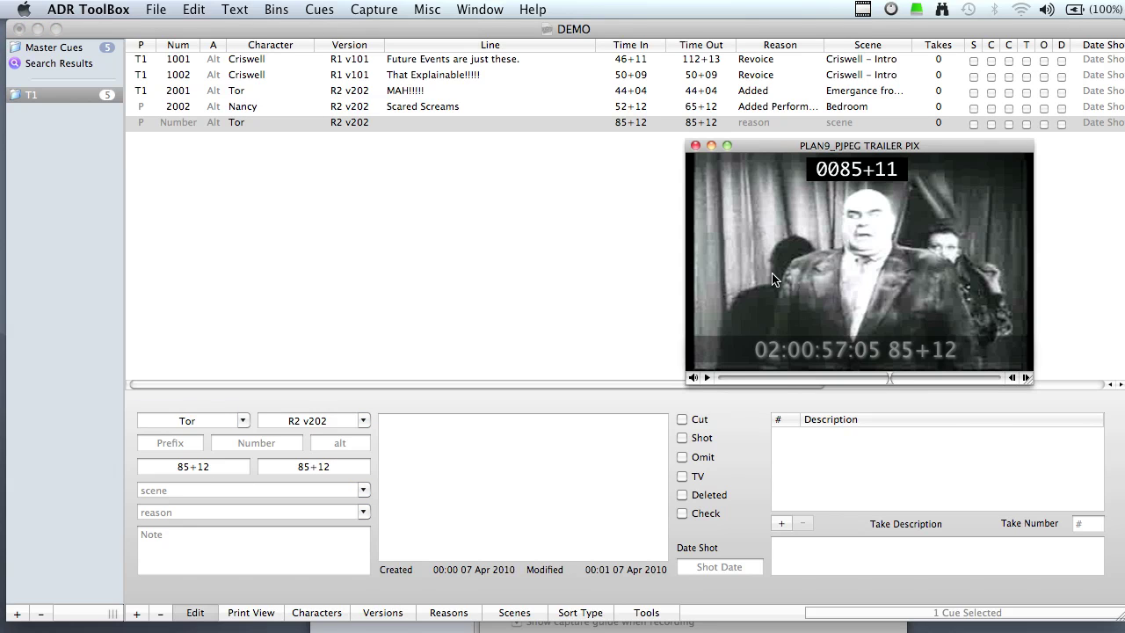
pyautogui.press('space')
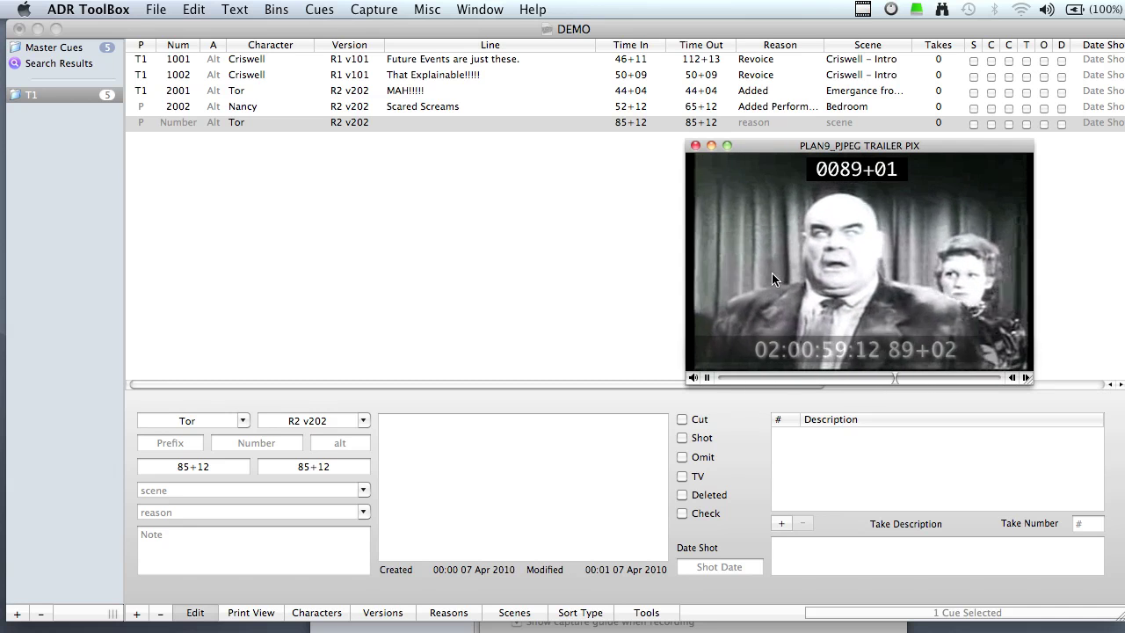
pyautogui.press('o')
pyautogui.press('space')
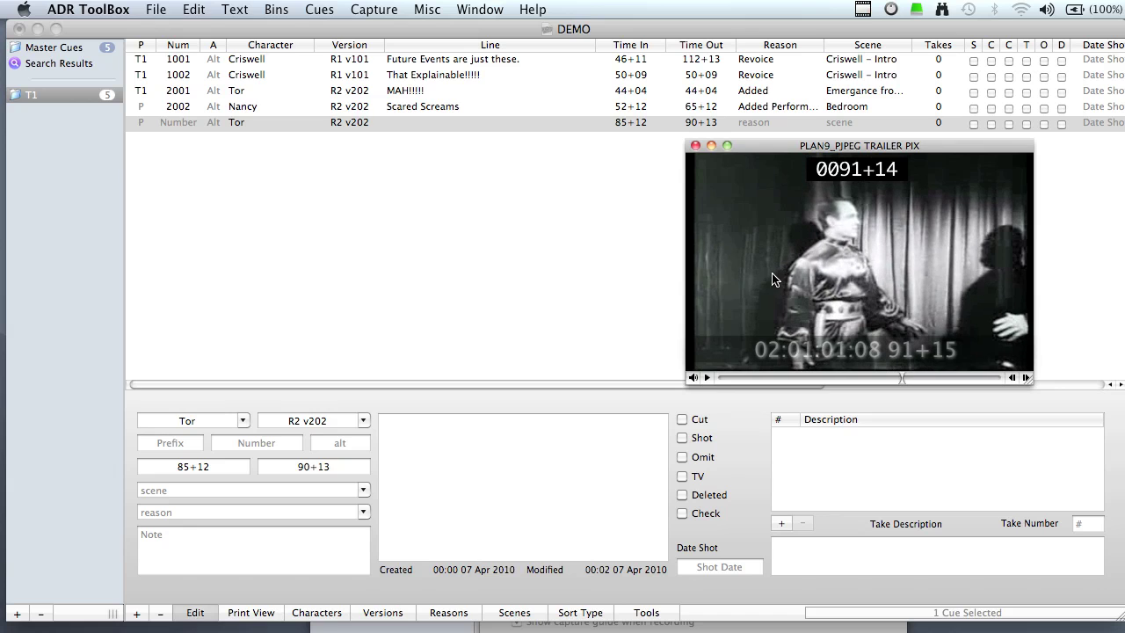
pyautogui.click(603, 226)
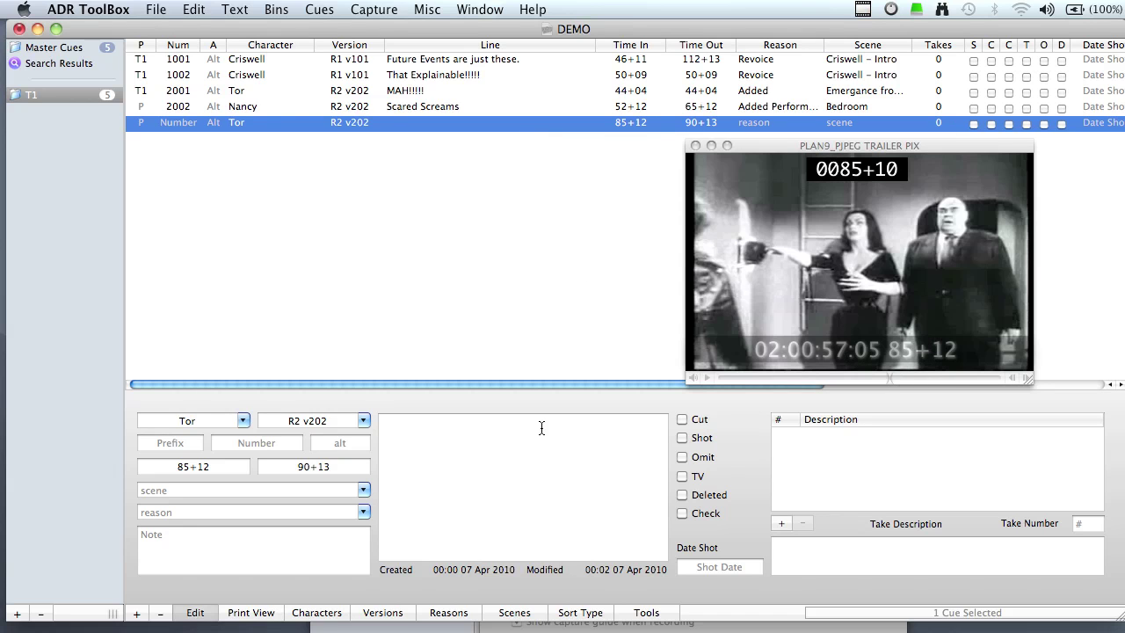
# Enter "Aargh!!!!" as the new Tor cue's line and return focus to the movie window
pyautogui.click(737, 282)
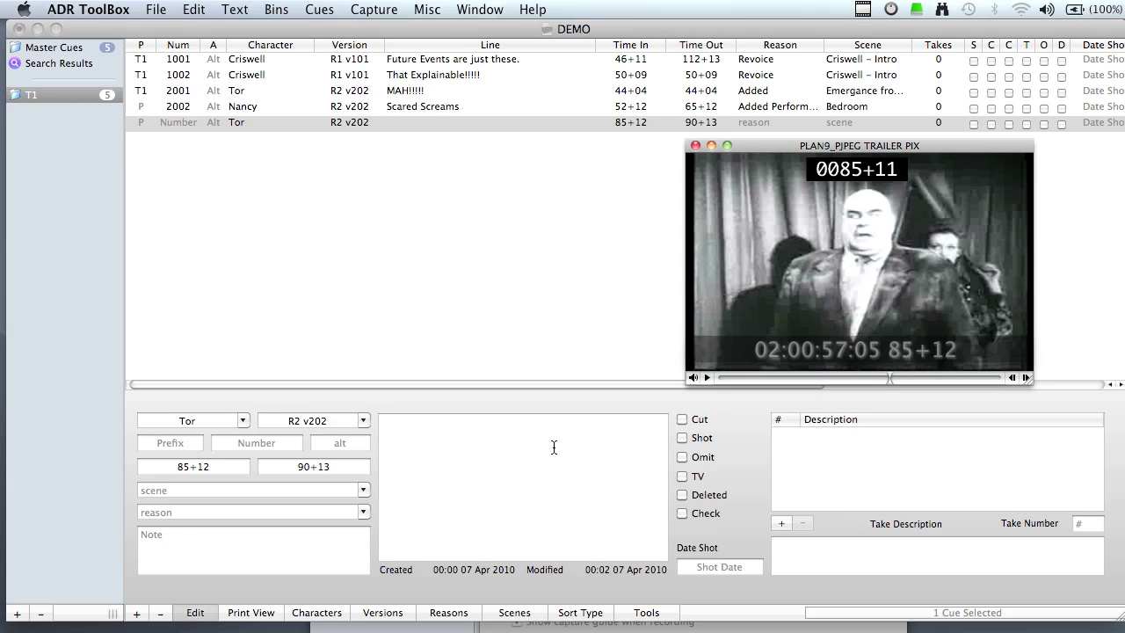
pyautogui.click(554, 442)
pyautogui.click(535, 426)
pyautogui.write('Aargh!!!!')
pyautogui.click(566, 337)
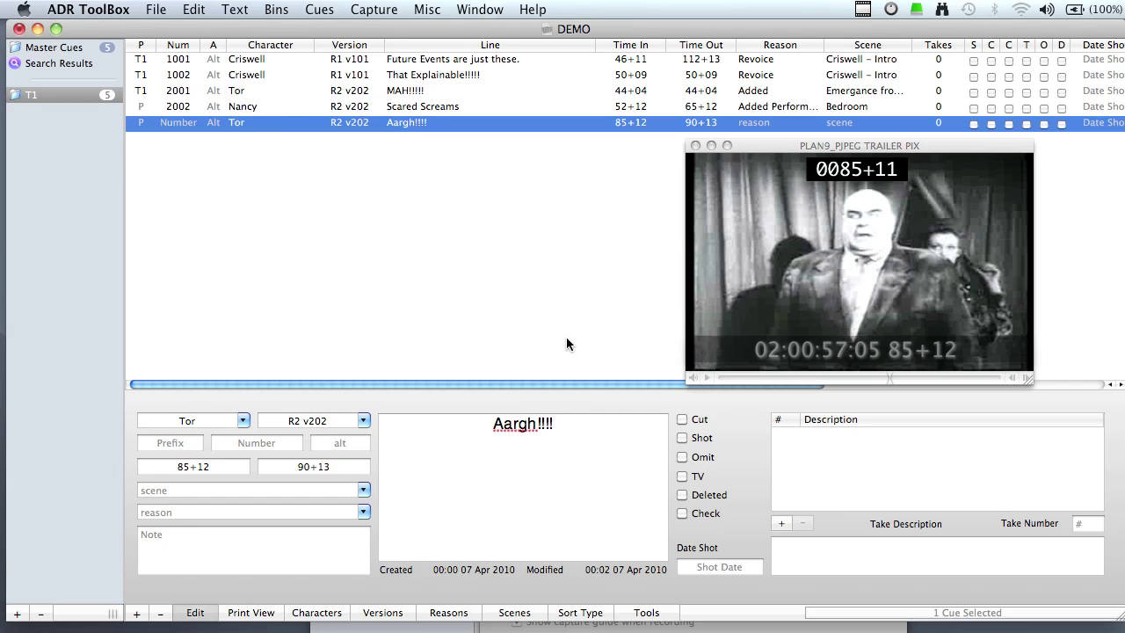
pyautogui.click(824, 226)
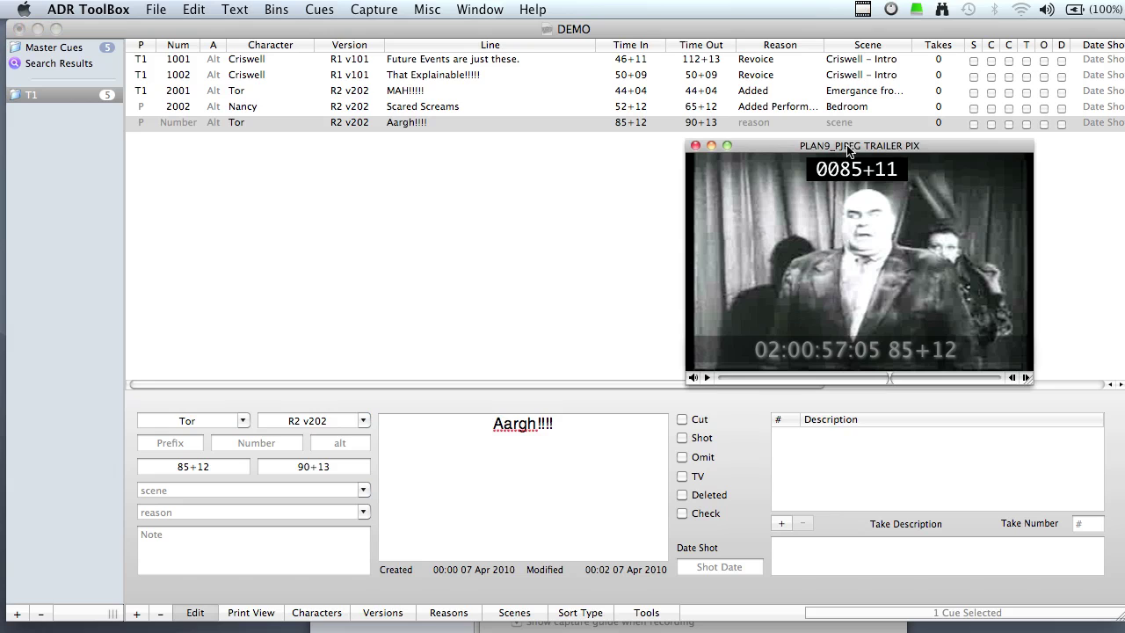
# Shift the trailer movie window slightly upward and lower the divider beneath the cue list a little
pyautogui.moveTo(824, 226); pyautogui.dragTo(823, 221)
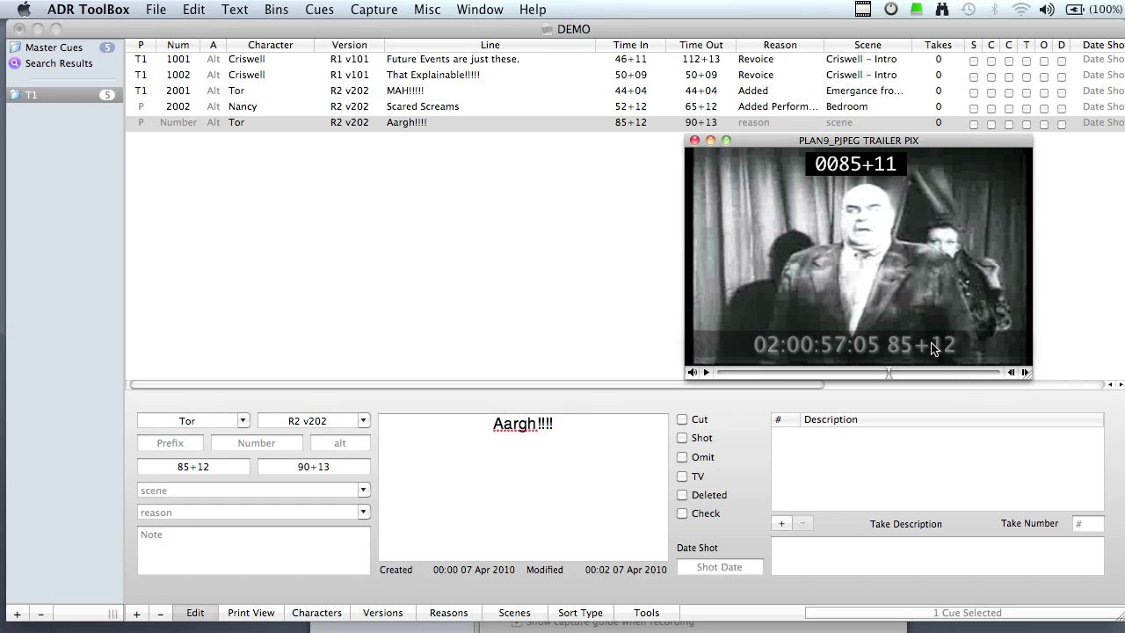
pyautogui.click(594, 296)
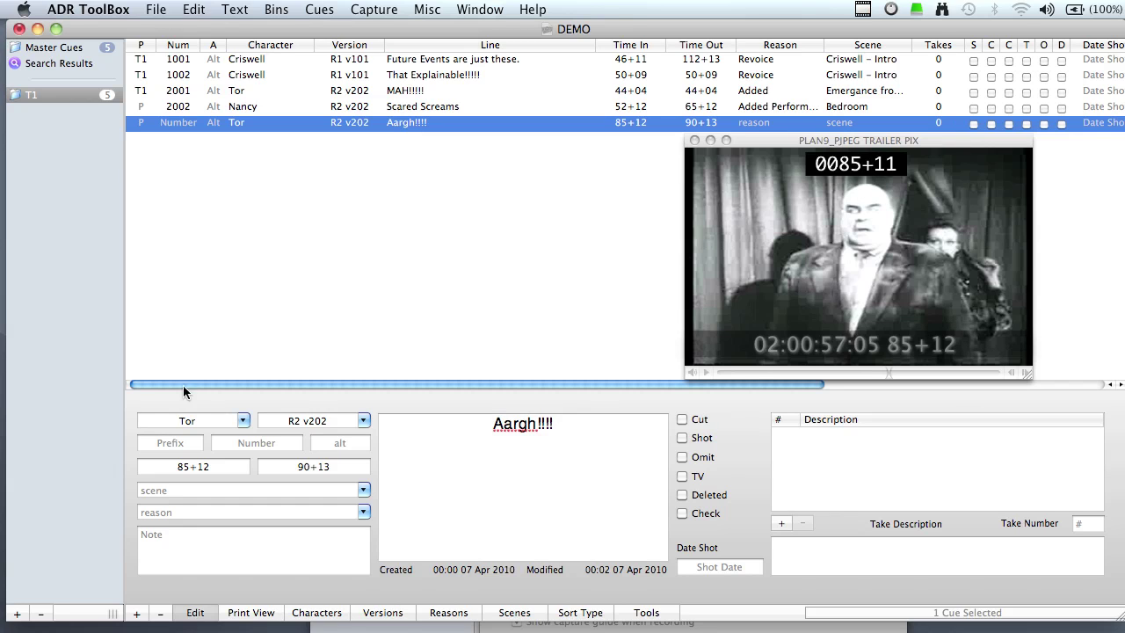
pyautogui.click(186, 490)
pyautogui.click(728, 273)
pyautogui.click(600, 252)
pyautogui.moveTo(341, 393); pyautogui.dragTo(343, 403)
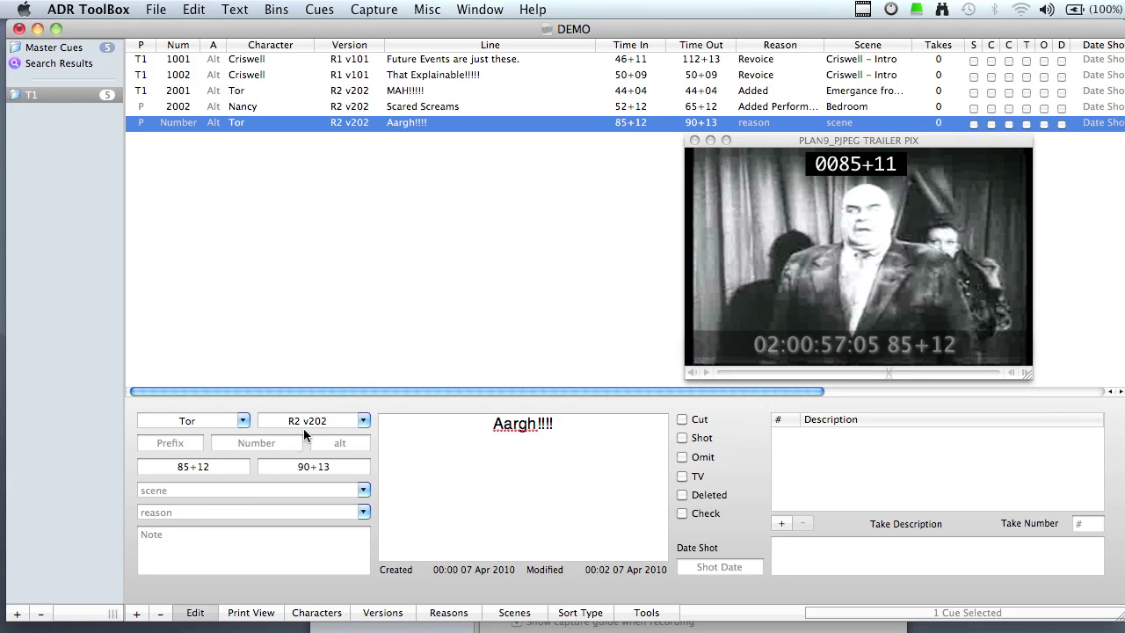
# Enter "Scene 505" as the scene of the new Tor cue
pyautogui.click(264, 491)
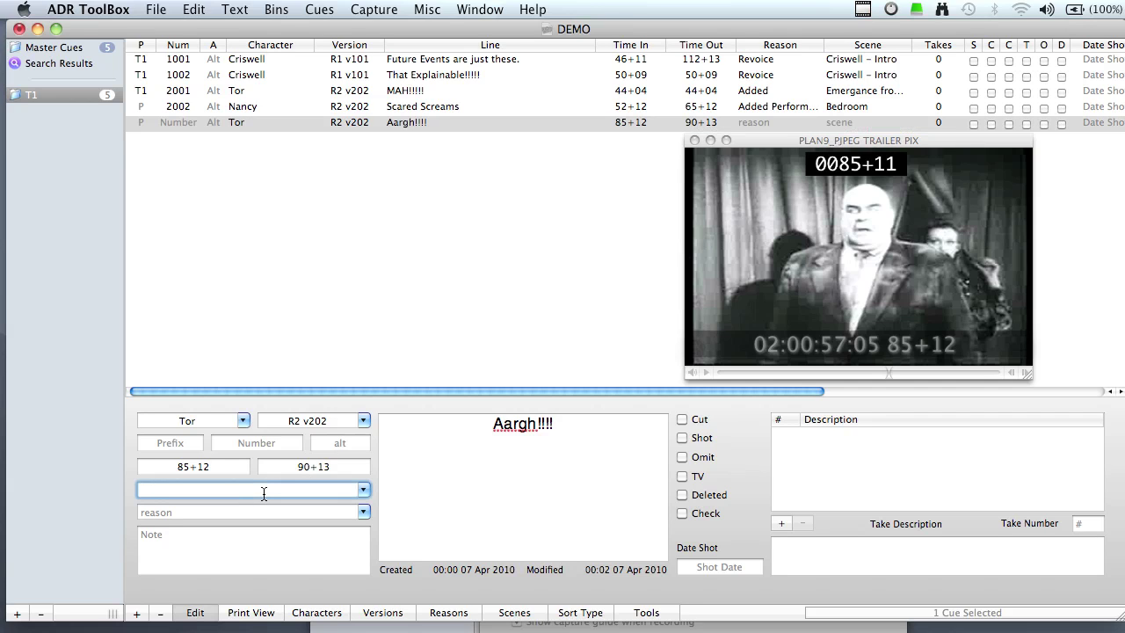
pyautogui.write('Scene 505')
pyautogui.press('Return')
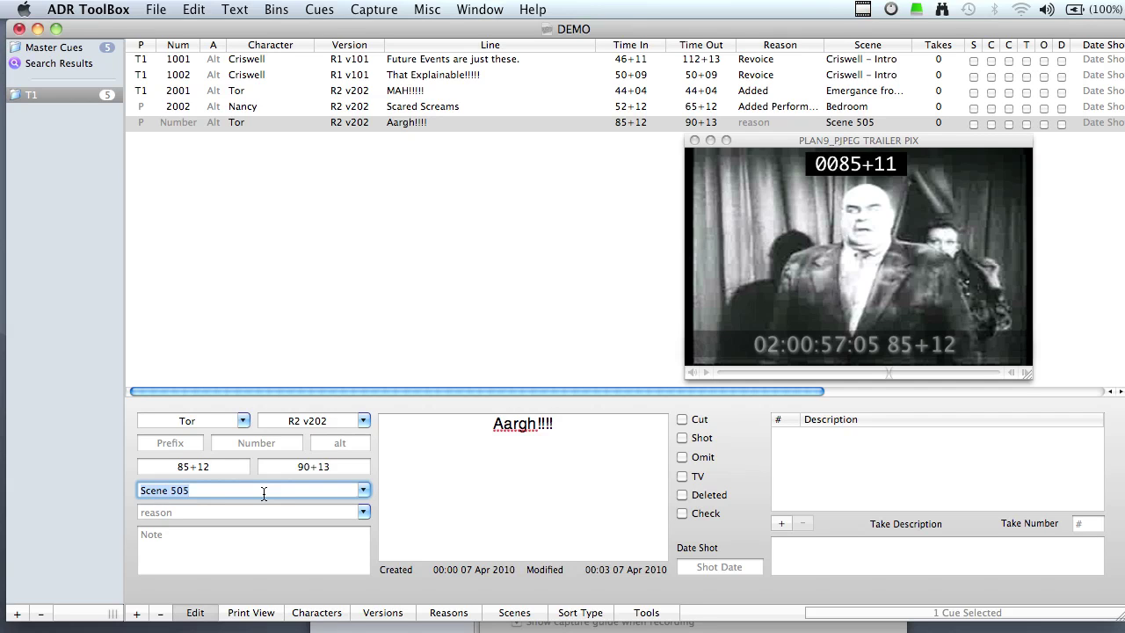
# Correct the scene number of the new Tor cue so that it reads "Scene 55A"
pyautogui.press('Right')
pyautogui.hotkey('shift', 'Left')
pyautogui.hotkey('shift', 'Left')
pyautogui.hotkey('shift', 'Left')
pyautogui.write('55A')
pyautogui.press('Return')
# Enter "Add Line" as the reason for the new Tor cue and return focus to the cue list
pyautogui.click(246, 510)
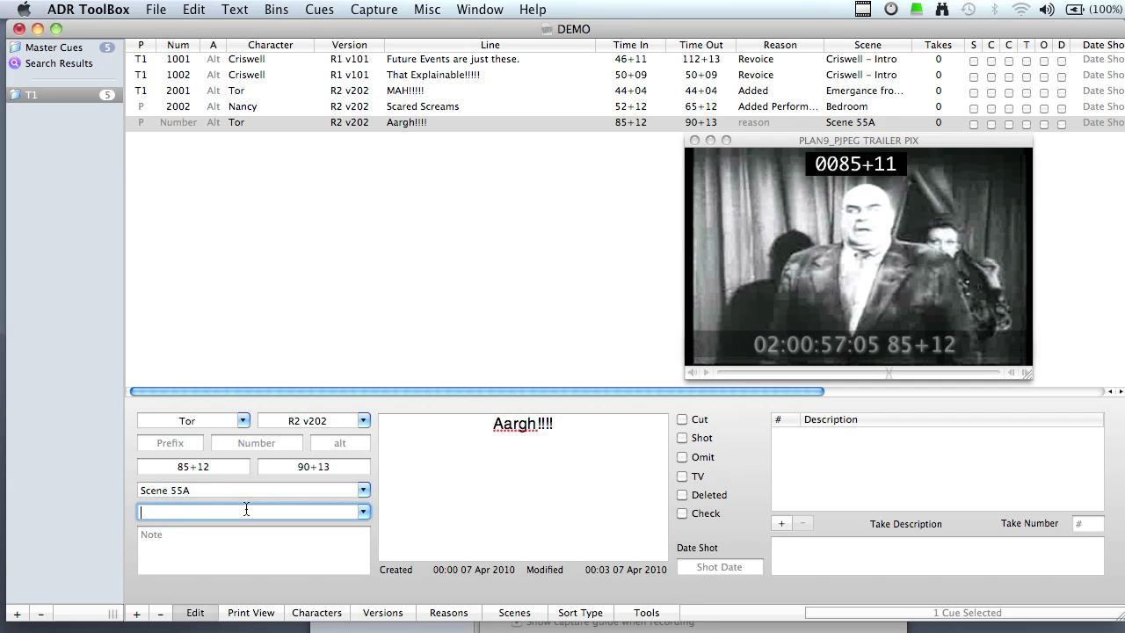
pyautogui.write('Add')
pyautogui.press('Delete')
pyautogui.write('Line')
pyautogui.press('Return')
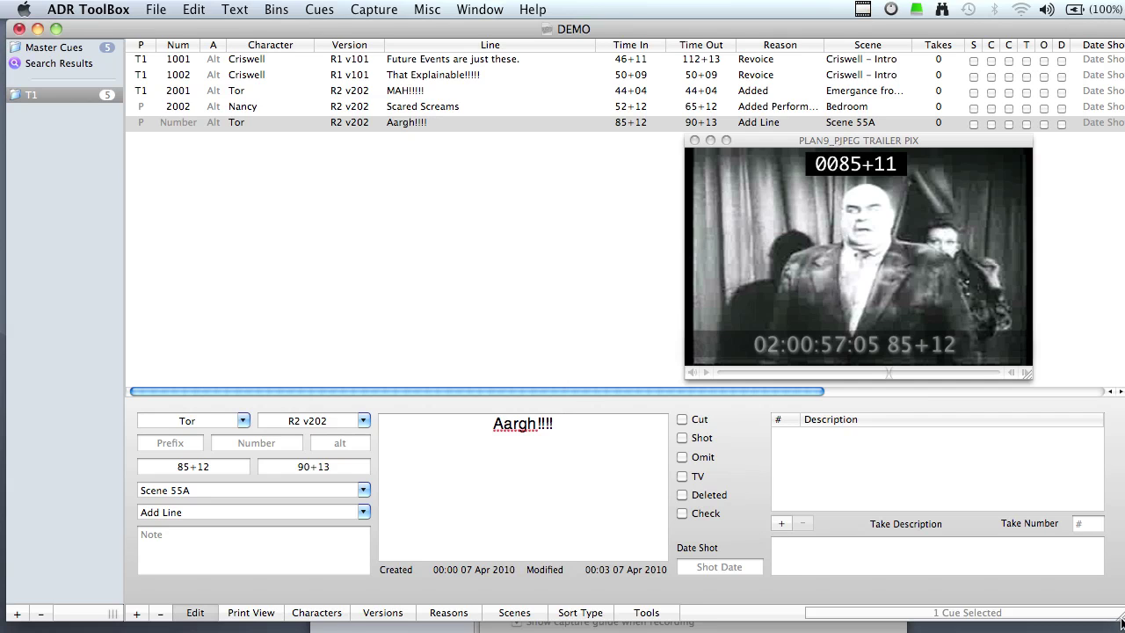
pyautogui.click(606, 200)
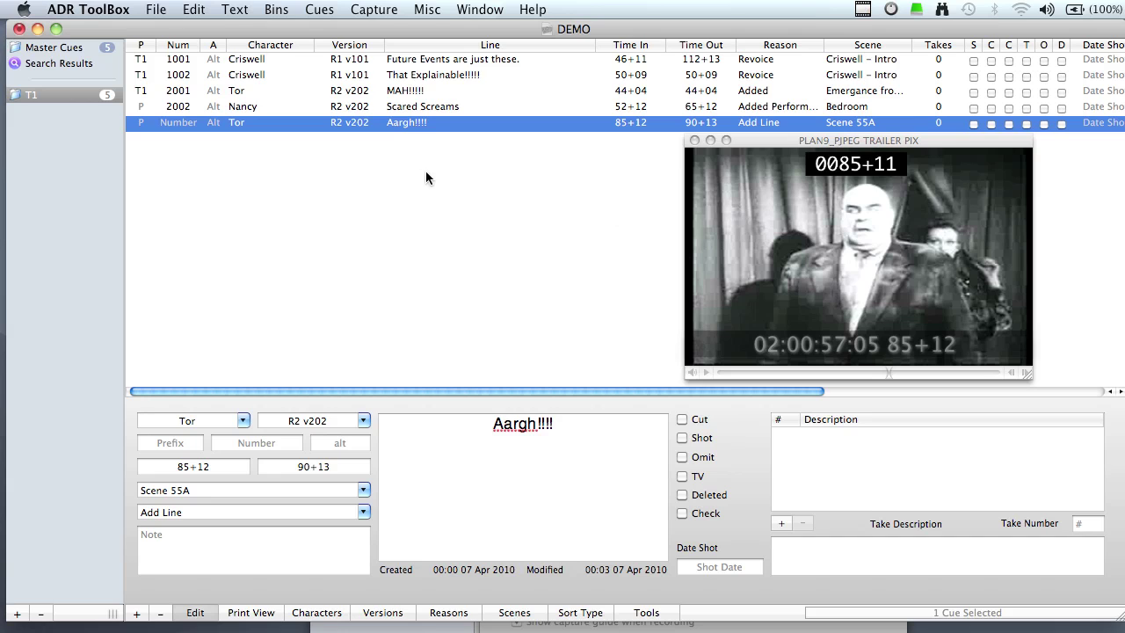
# Compare the cues in the T1 bin with those in Master Cues, ending back on T1's Tor "Aargh!!!!" cue
pyautogui.click(98, 95)
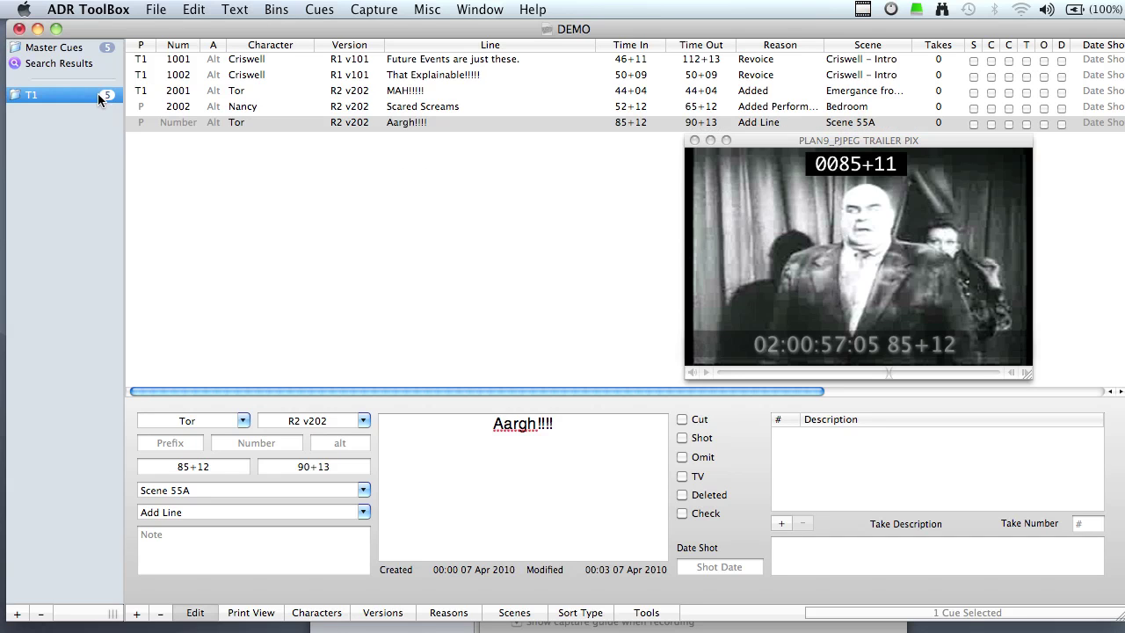
pyautogui.click(86, 53)
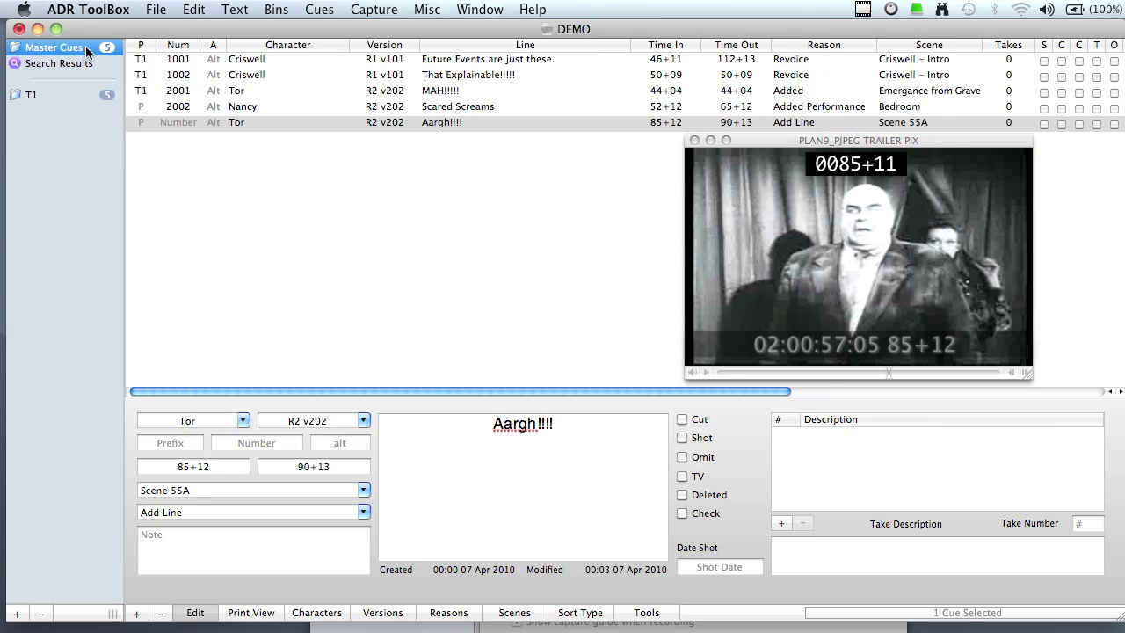
pyautogui.click(79, 93)
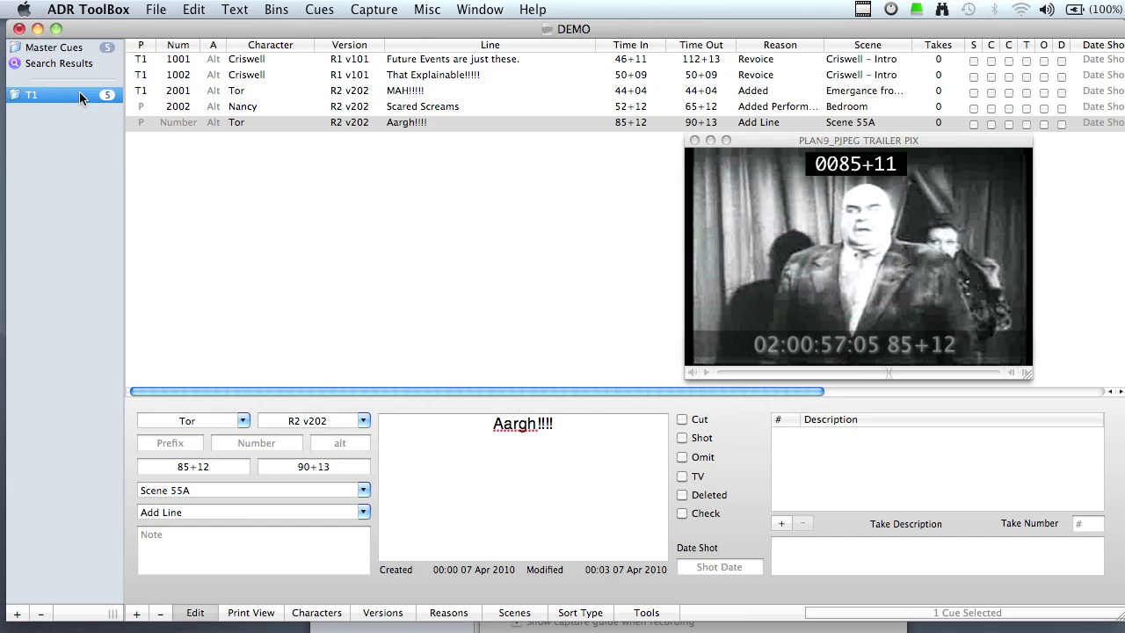
pyautogui.click(188, 150)
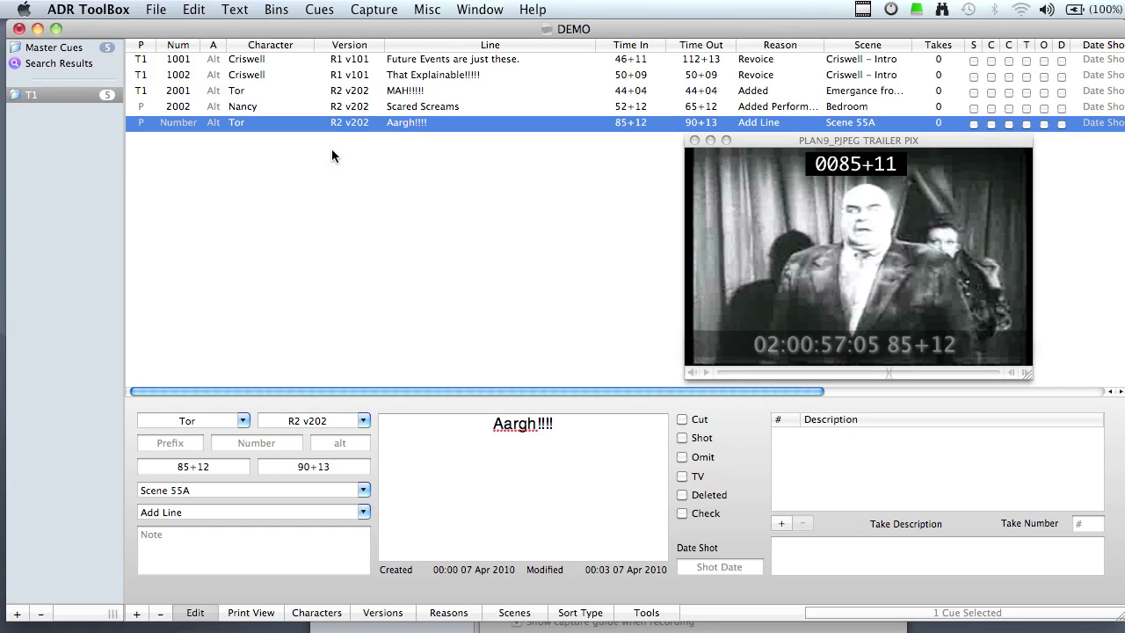
pyautogui.click(273, 5)
pyautogui.moveTo(325, 8)
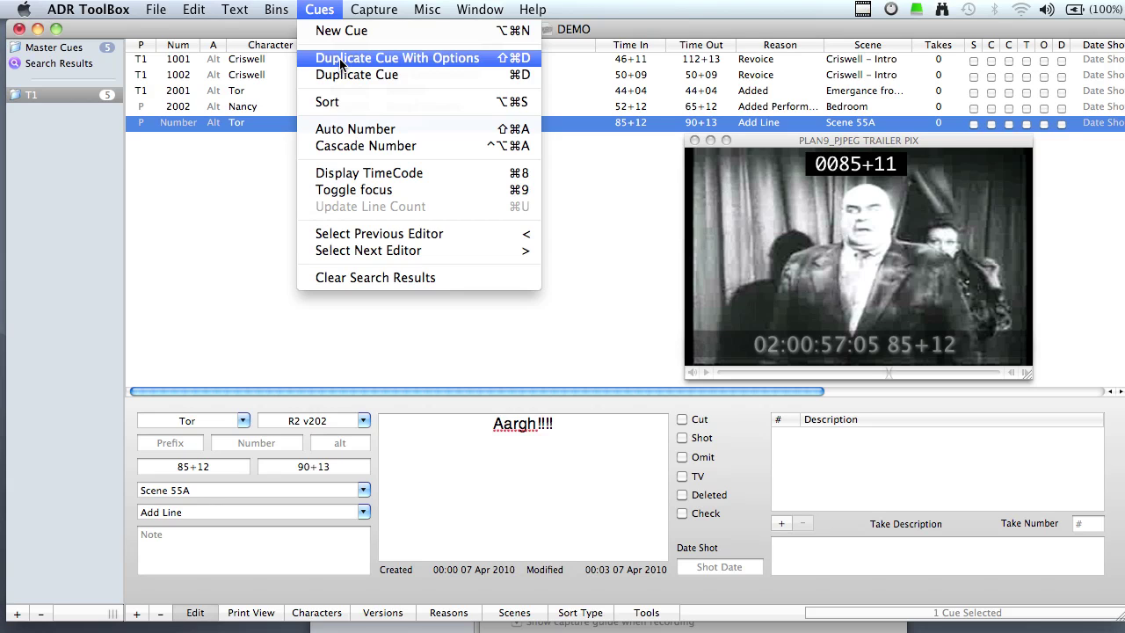
pyautogui.click(245, 138)
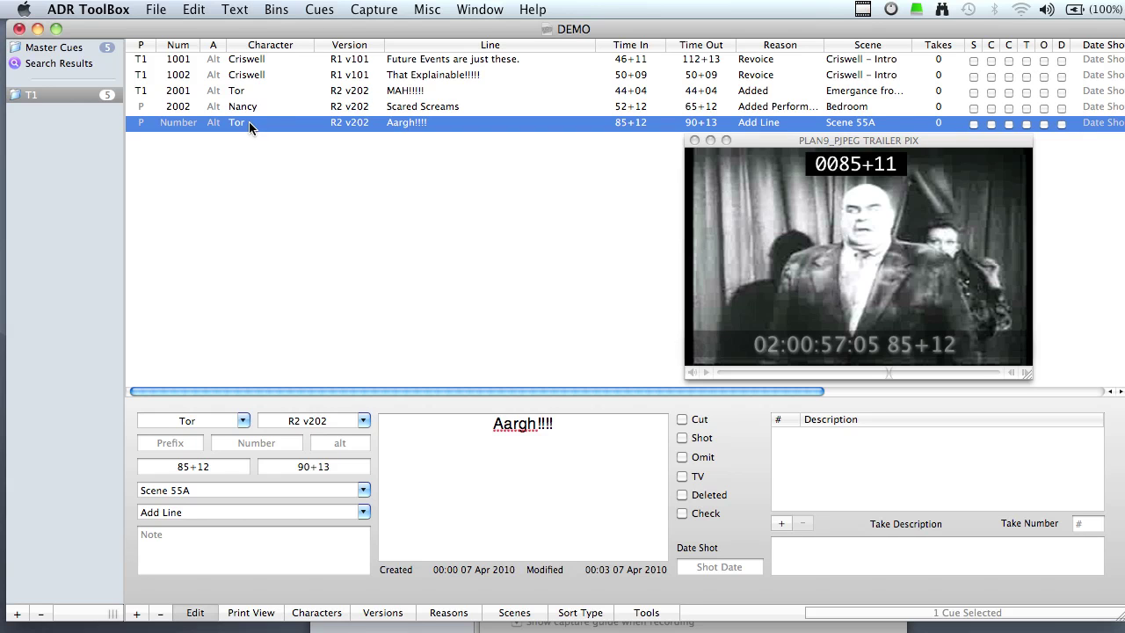
# Open the application preferences and show the advanced settings with the cue replicate options
pyautogui.click(125, 9)
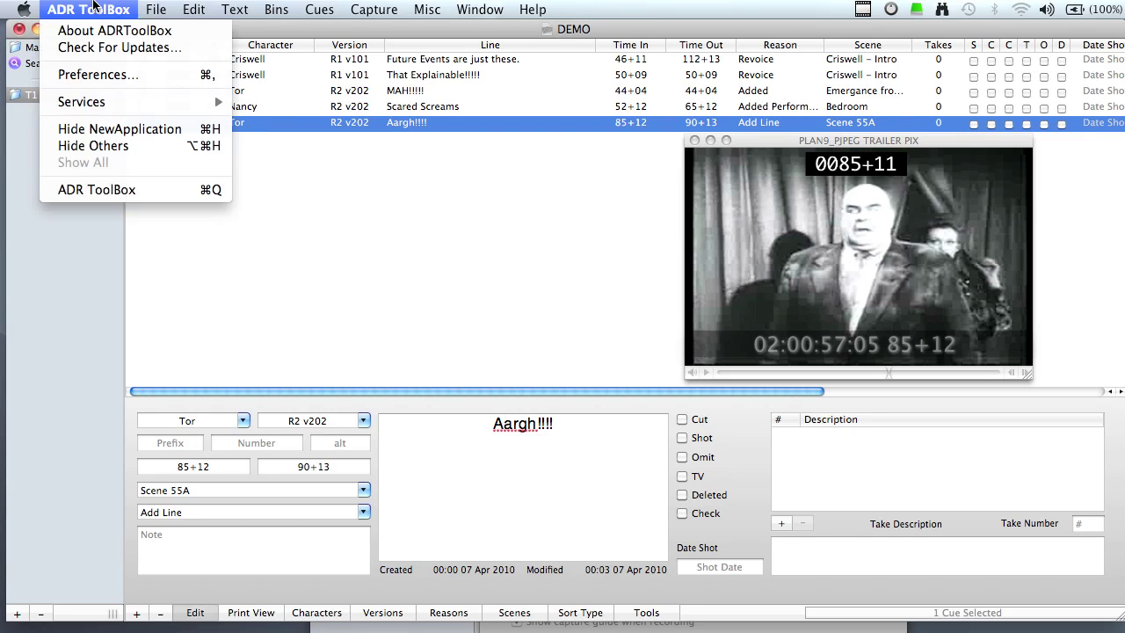
pyautogui.click(103, 77)
pyautogui.moveTo(530, 124); pyautogui.dragTo(287, 112)
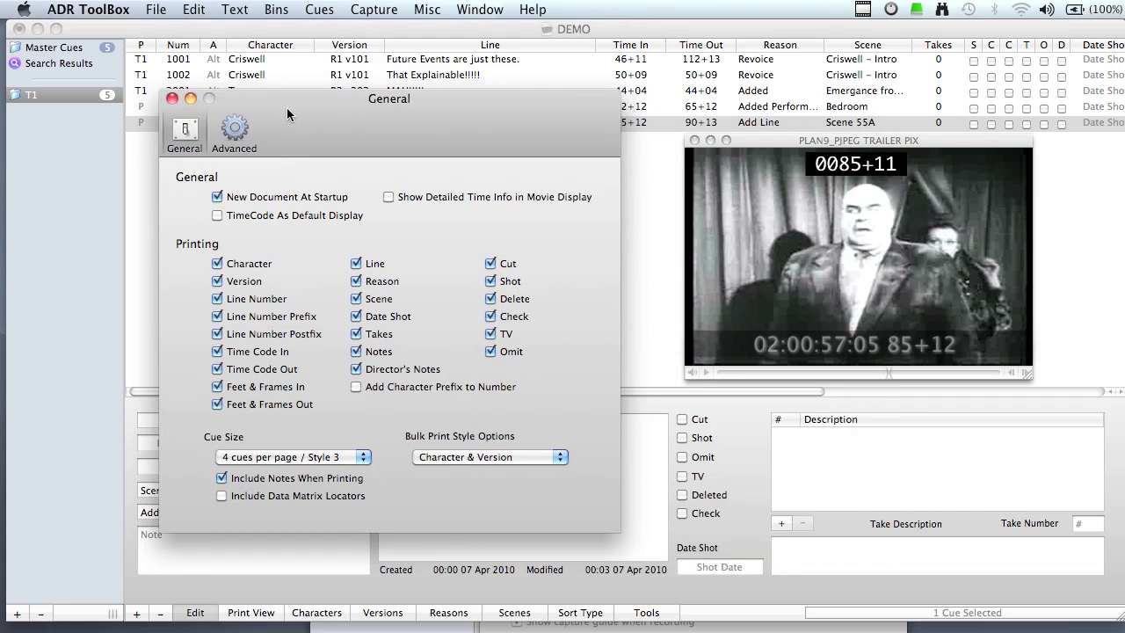
pyautogui.click(232, 137)
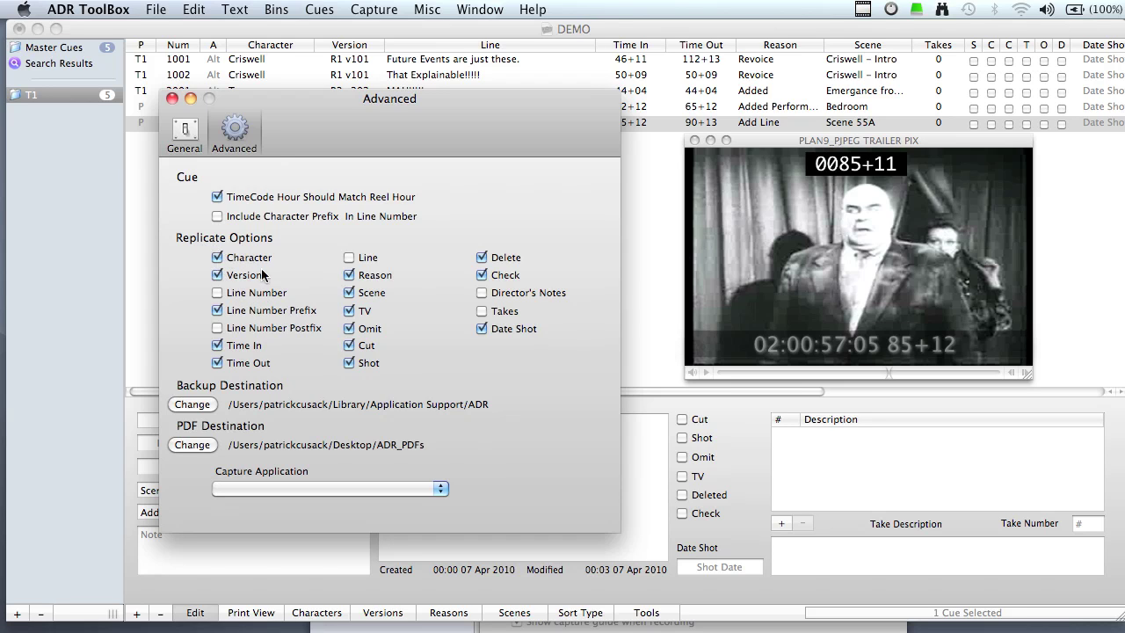
# Exclude Character, Line Number Prefix, Time In, Time Out, TV, Omit, Shot and Cut from the replicate options
pyautogui.click(217, 258)
pyautogui.click(217, 310)
pyautogui.click(217, 346)
pyautogui.click(217, 363)
pyautogui.click(349, 311)
pyautogui.click(348, 331)
pyautogui.click(349, 364)
pyautogui.click(349, 346)
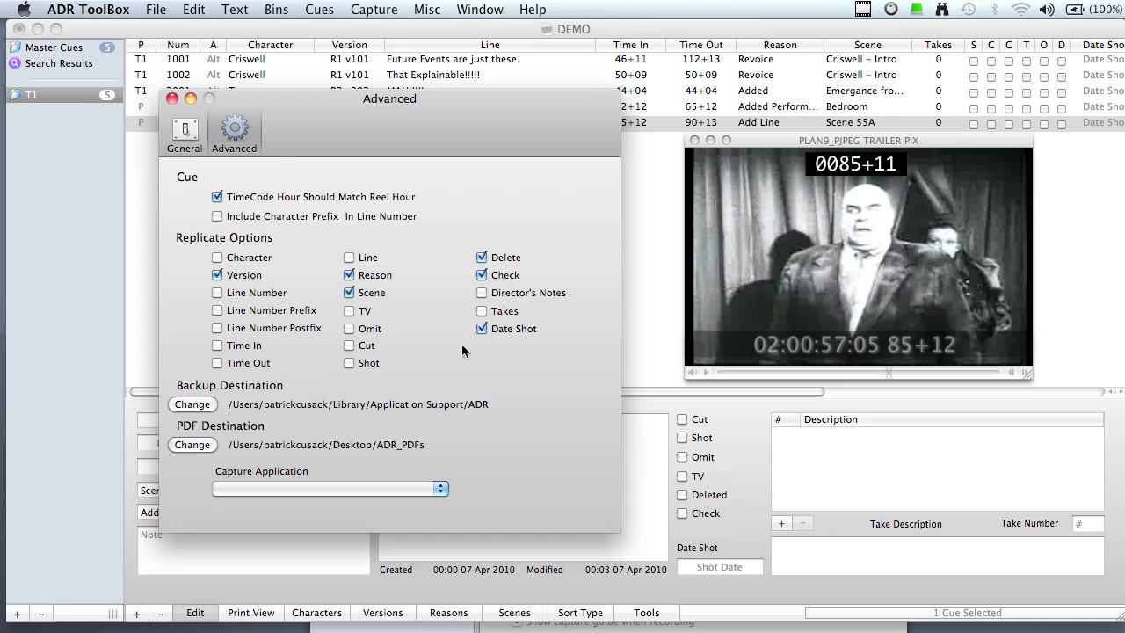
# Exclude Date Shot, Check and Delete from the replicate options and close the preferences
pyautogui.click(482, 329)
pyautogui.click(481, 274)
pyautogui.click(481, 258)
pyautogui.click(173, 99)
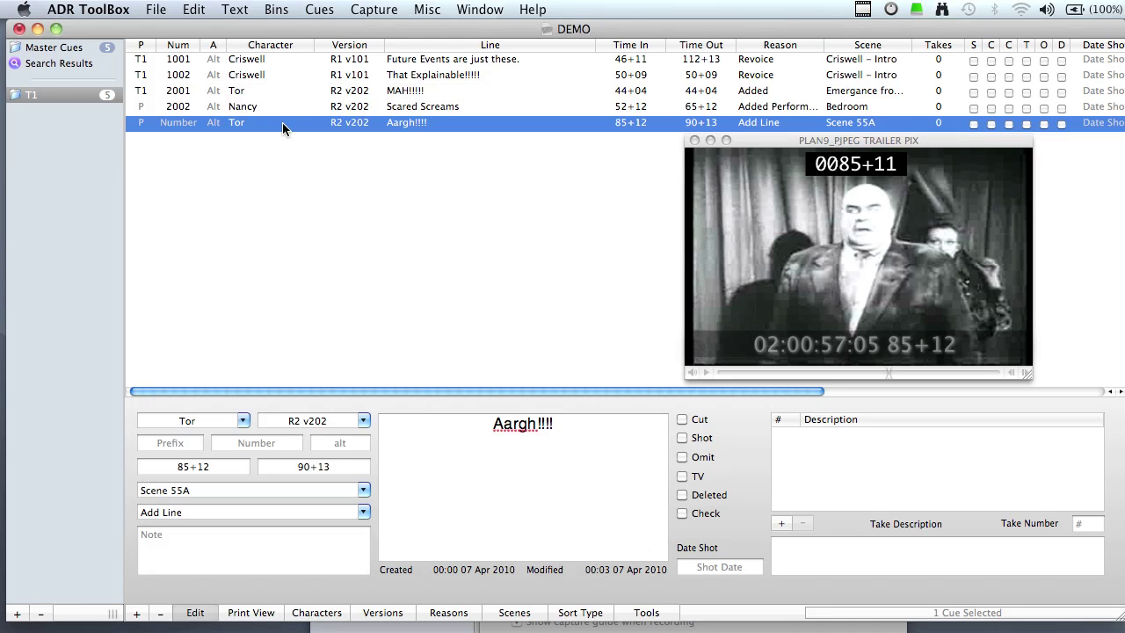
# Duplicate the Tor "Aargh!!!!" cue with options and move the movie window clear of the new cue's row
pyautogui.click(321, 9)
pyautogui.moveTo(260, 7)
pyautogui.moveTo(331, 7)
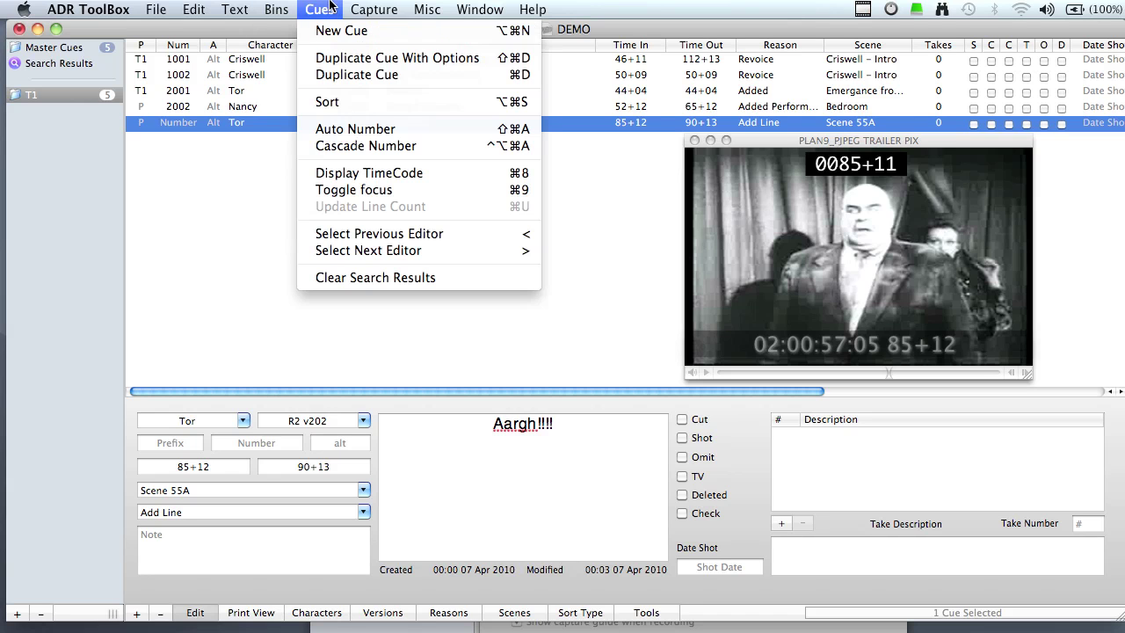
pyautogui.click(348, 58)
pyautogui.click(359, 138)
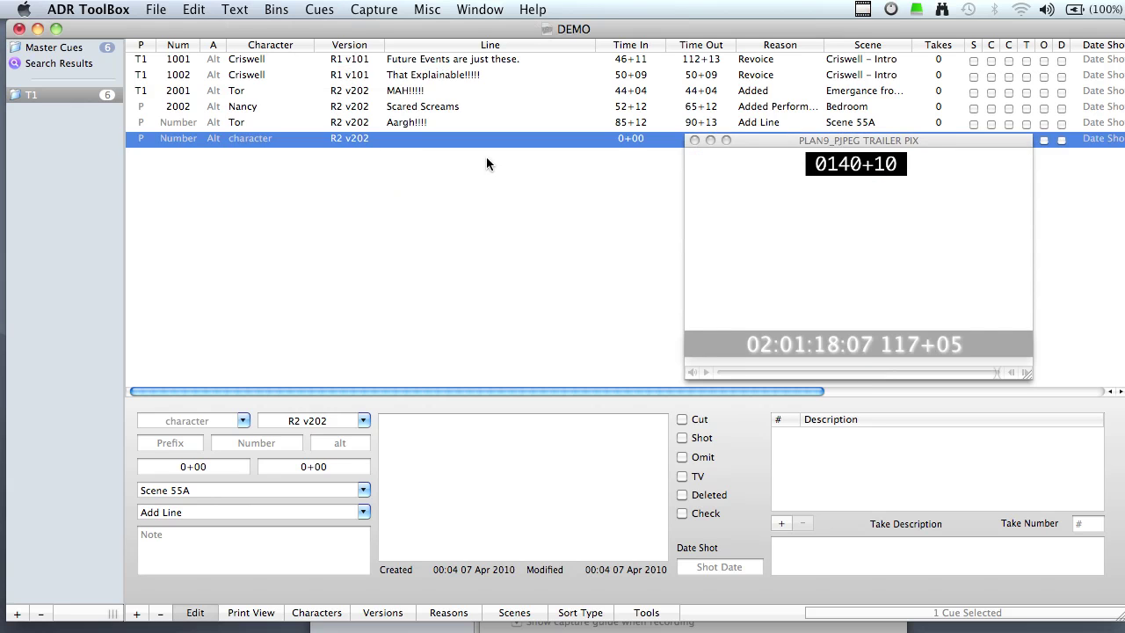
pyautogui.moveTo(747, 138); pyautogui.dragTo(722, 204)
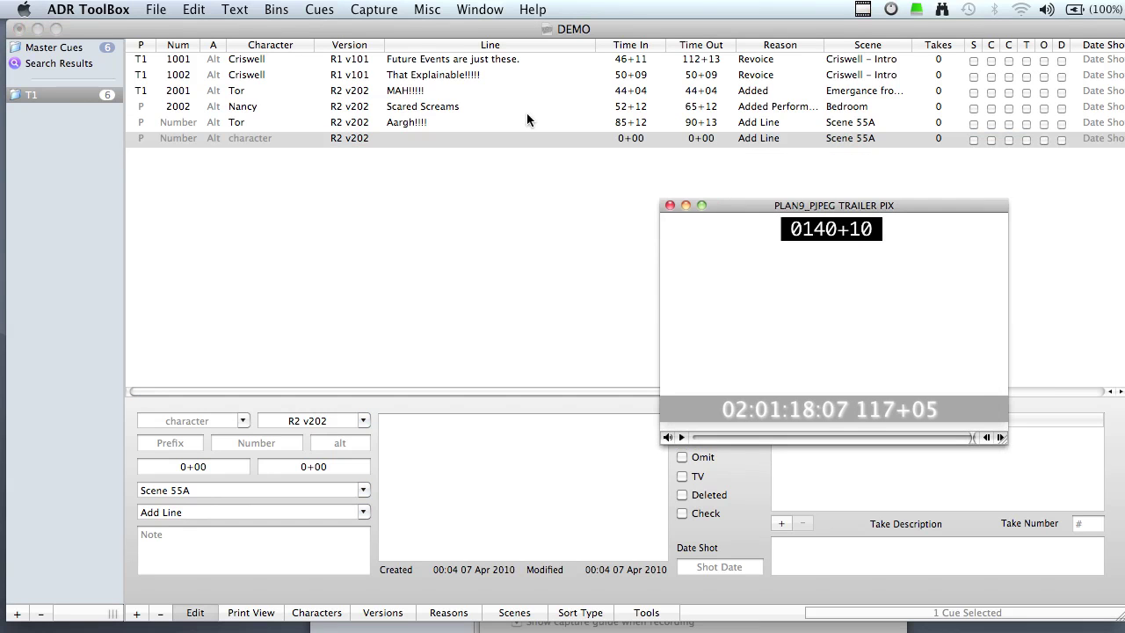
pyautogui.click(433, 140)
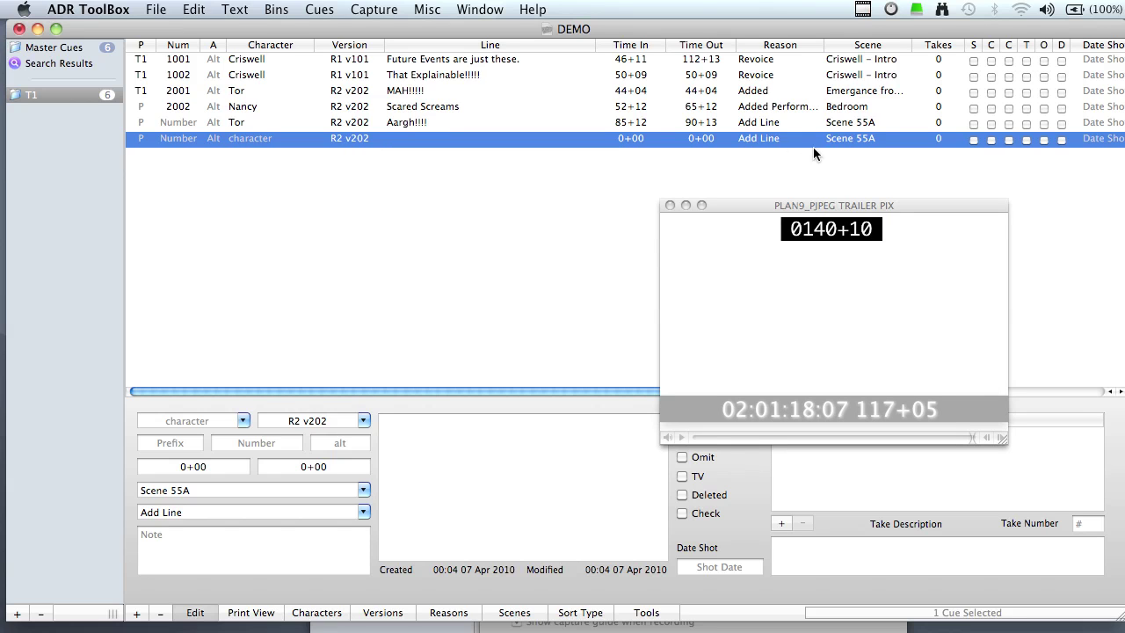
# Cue the trailer movie back to the woman sitting up in bed, at burned-in footage 53+02
pyautogui.click(813, 435)
pyautogui.moveTo(812, 436)
pyautogui.mouseDown()
pyautogui.moveTo(787, 438)
pyautogui.moveTo(859, 433)
pyautogui.moveTo(809, 433)
pyautogui.mouseUp()
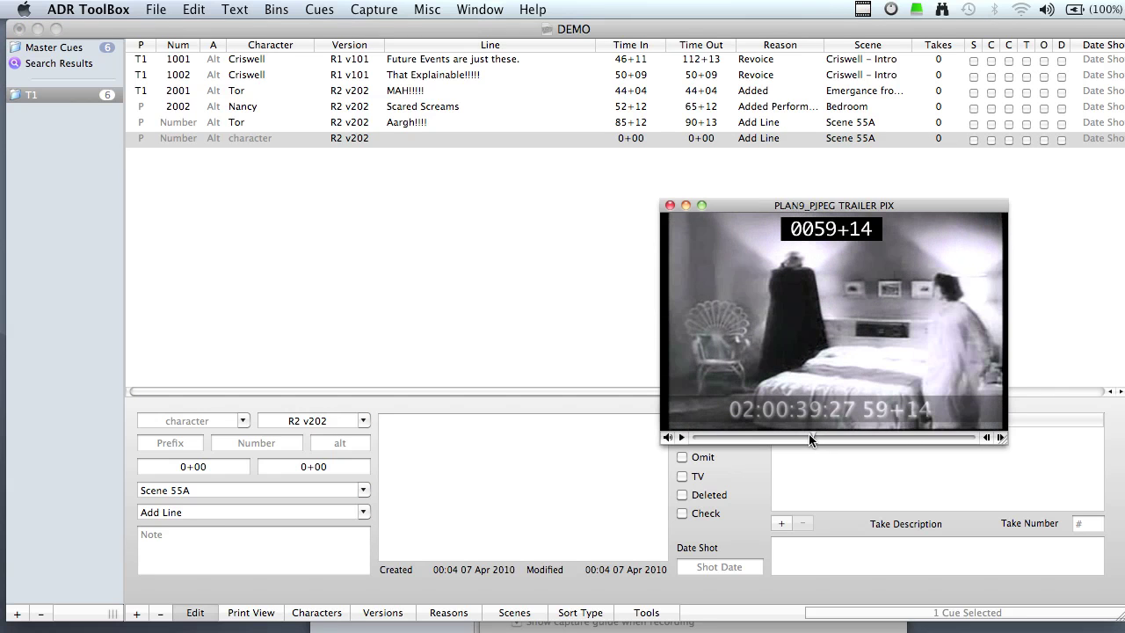
pyautogui.press('j')
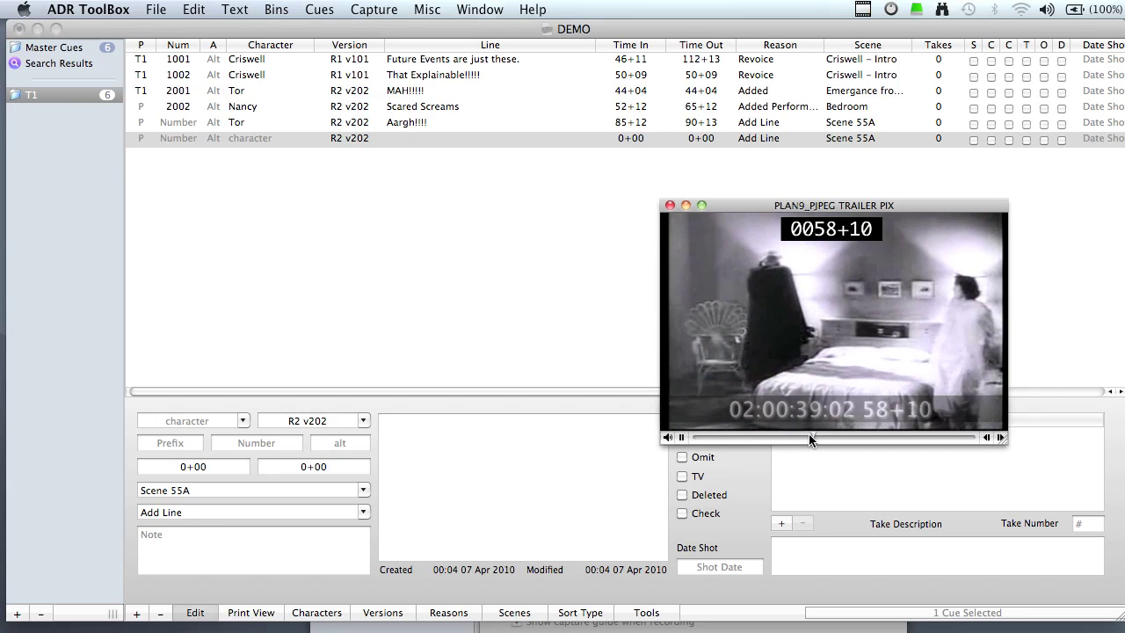
pyautogui.press('k')
pyautogui.press('l')
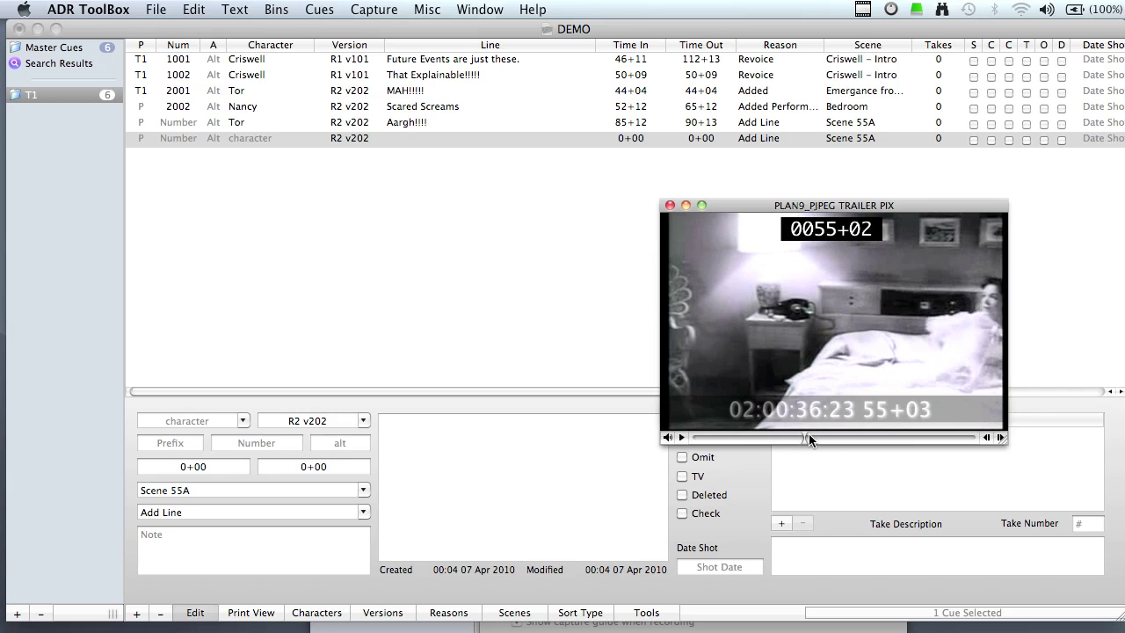
pyautogui.press('j')
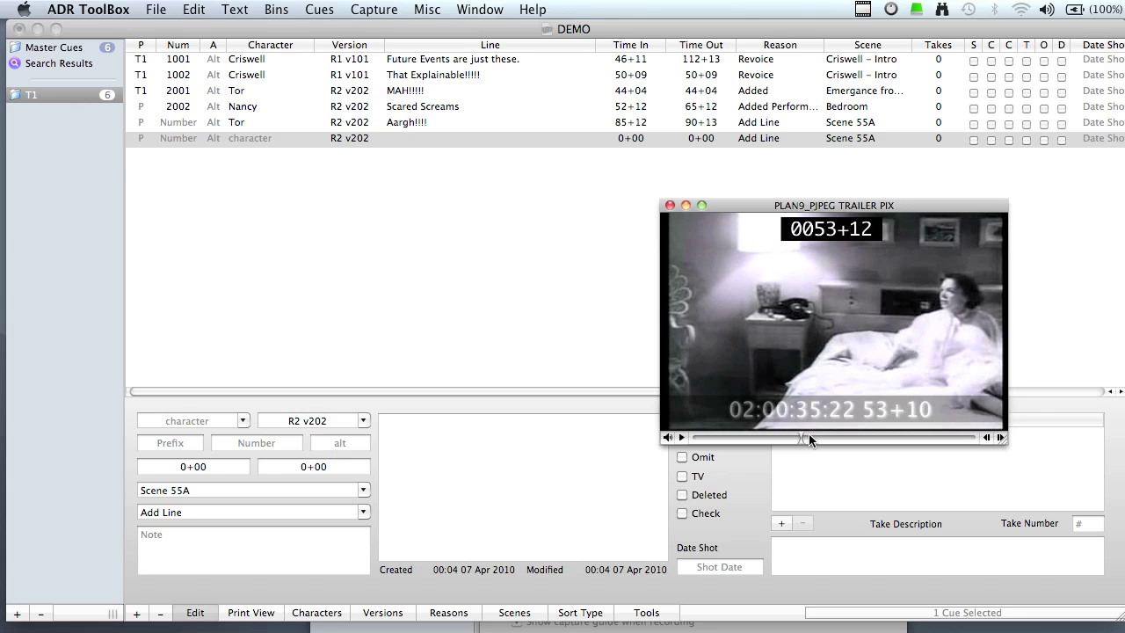
pyautogui.click(809, 433)
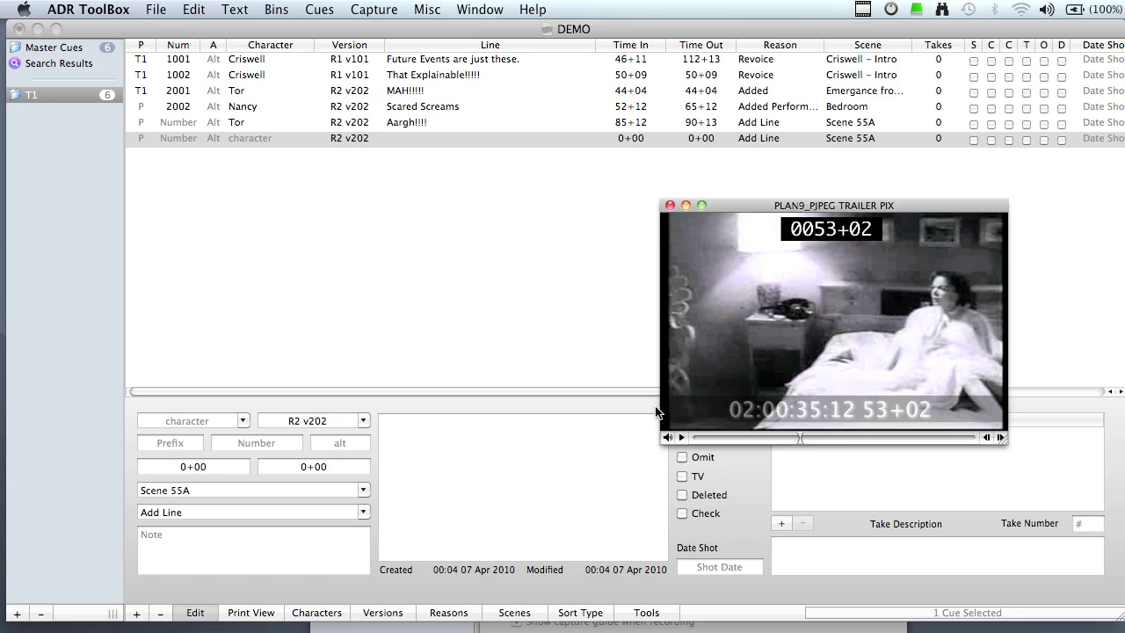
# Set the duplicated cue's character to "Bela Lugosi" and capture its in time of 53+02 from the movie
pyautogui.click(191, 408)
pyautogui.click(188, 422)
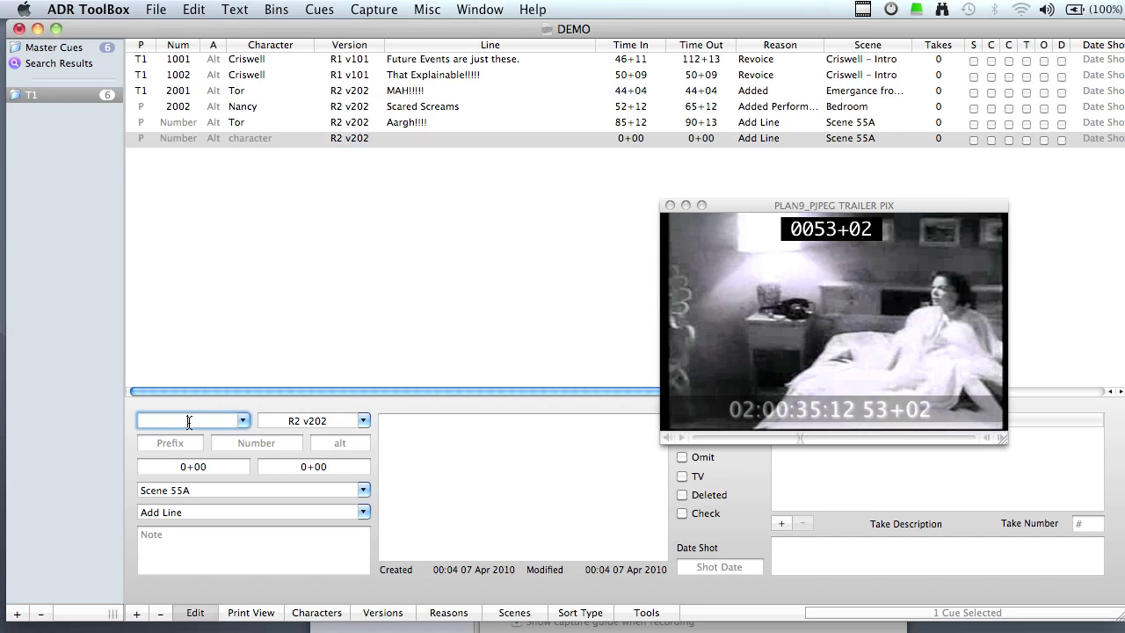
pyautogui.write('Bela Lugosi')
# Enter "I am not dead!!!" as the Bela Lugosi cue's line and capture its out time at 66+13 during playback
pyautogui.click(473, 500)
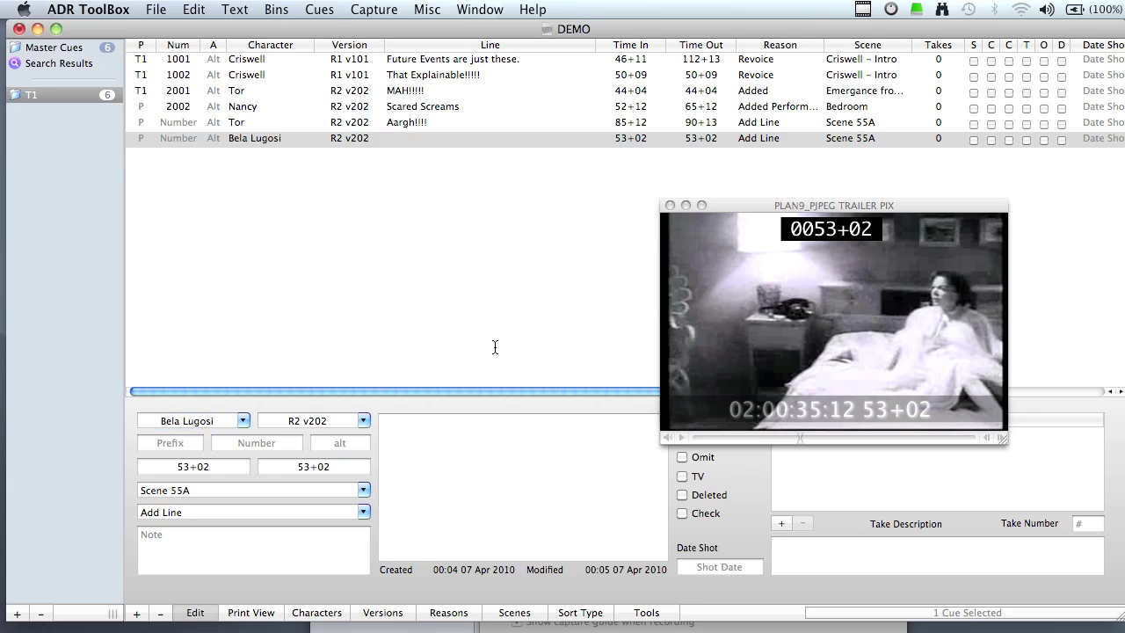
pyautogui.write('I am not dead!!!')
pyautogui.click(643, 332)
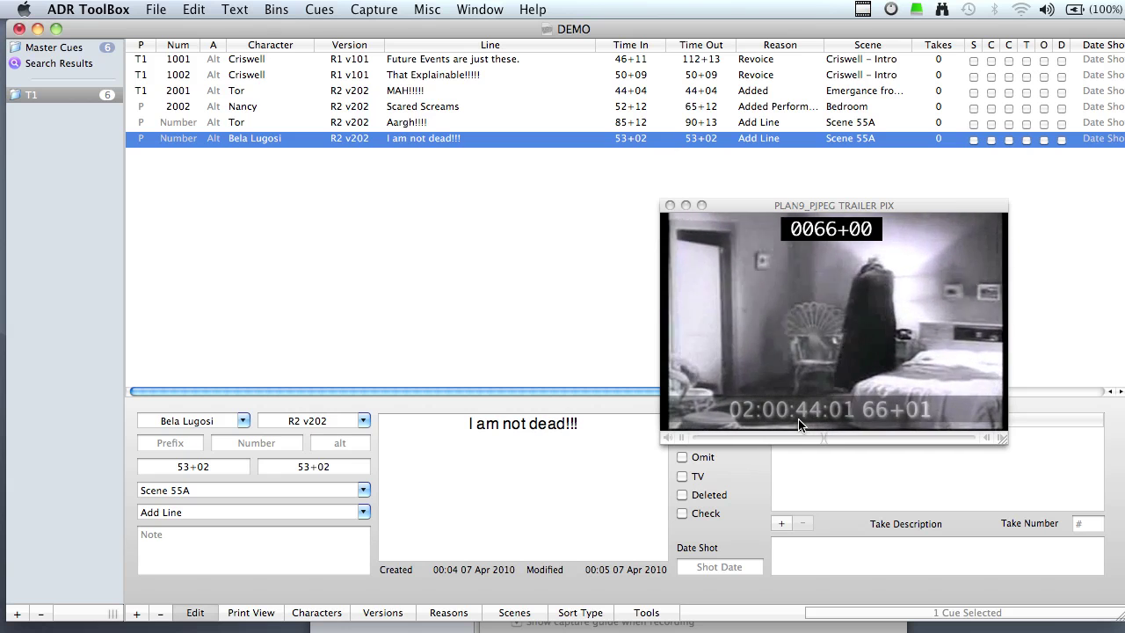
pyautogui.press('o')
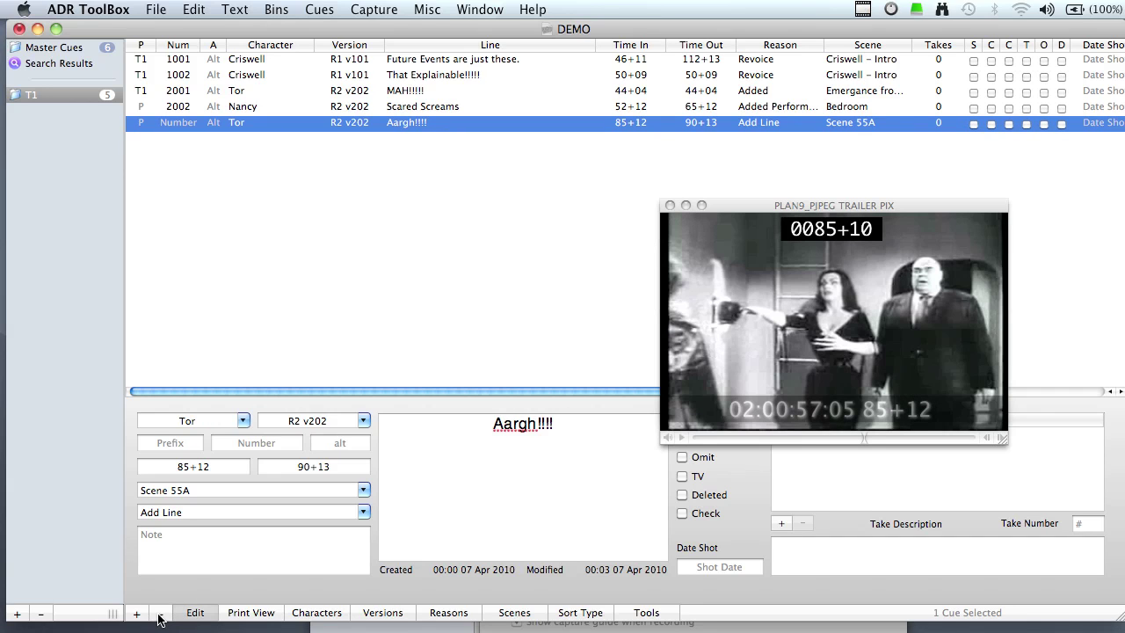
# Undo the removal of the Bela Lugosi cue from the T1 bin and make the document window slightly taller
pyautogui.press('super+z')
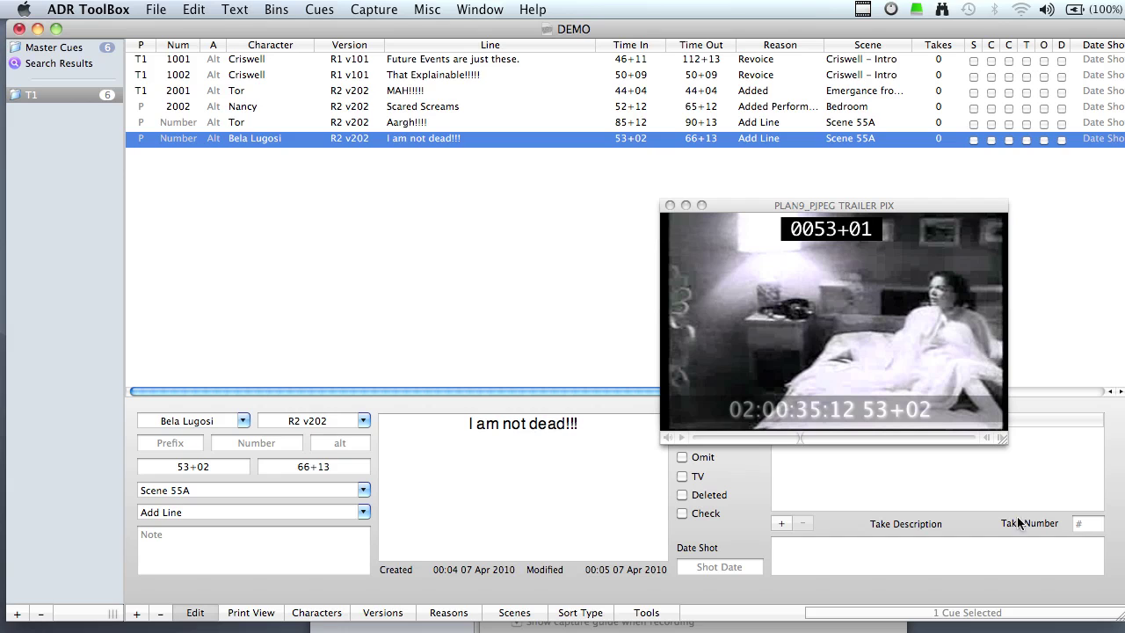
pyautogui.moveTo(1118, 617); pyautogui.dragTo(1118, 624)
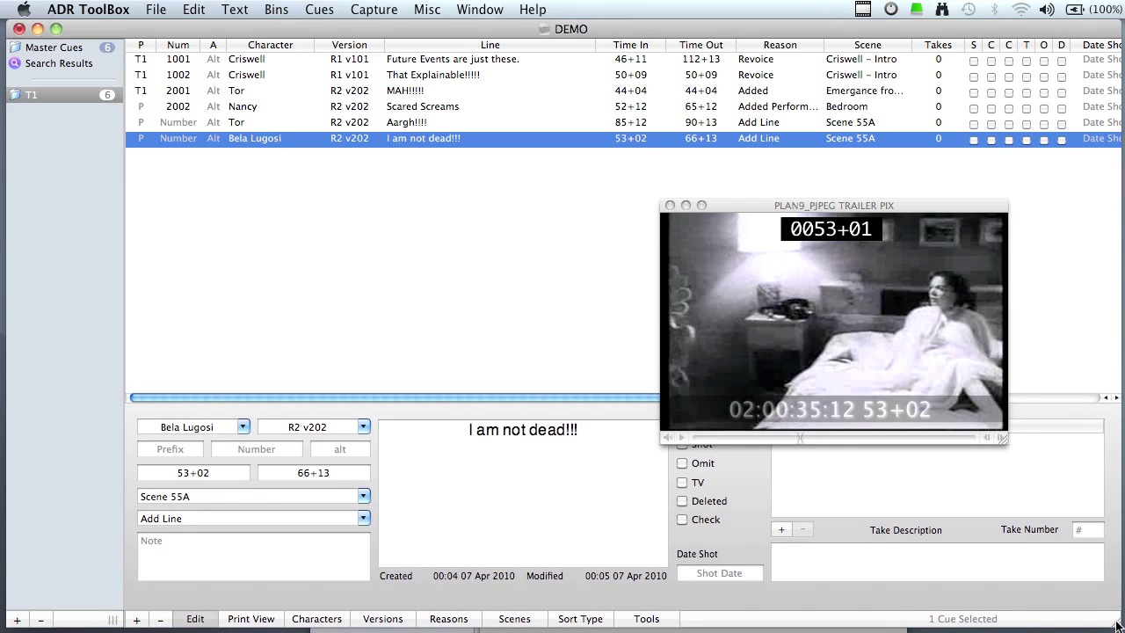